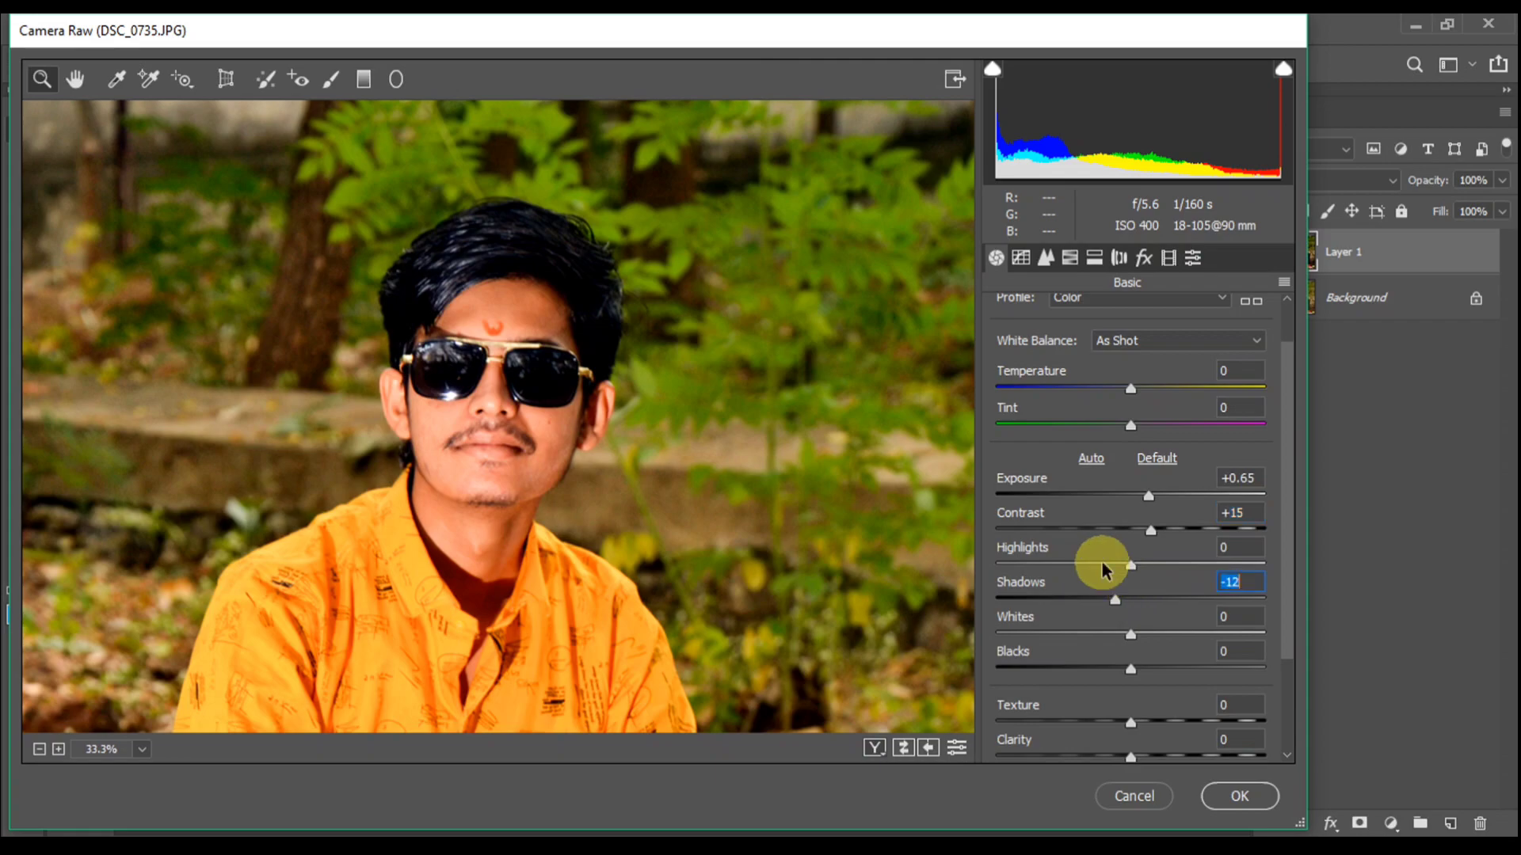
- Set the photo's highlights to -33, blacks to -26 and exposure to +1.20
scroll(1083, 572, down, 3)
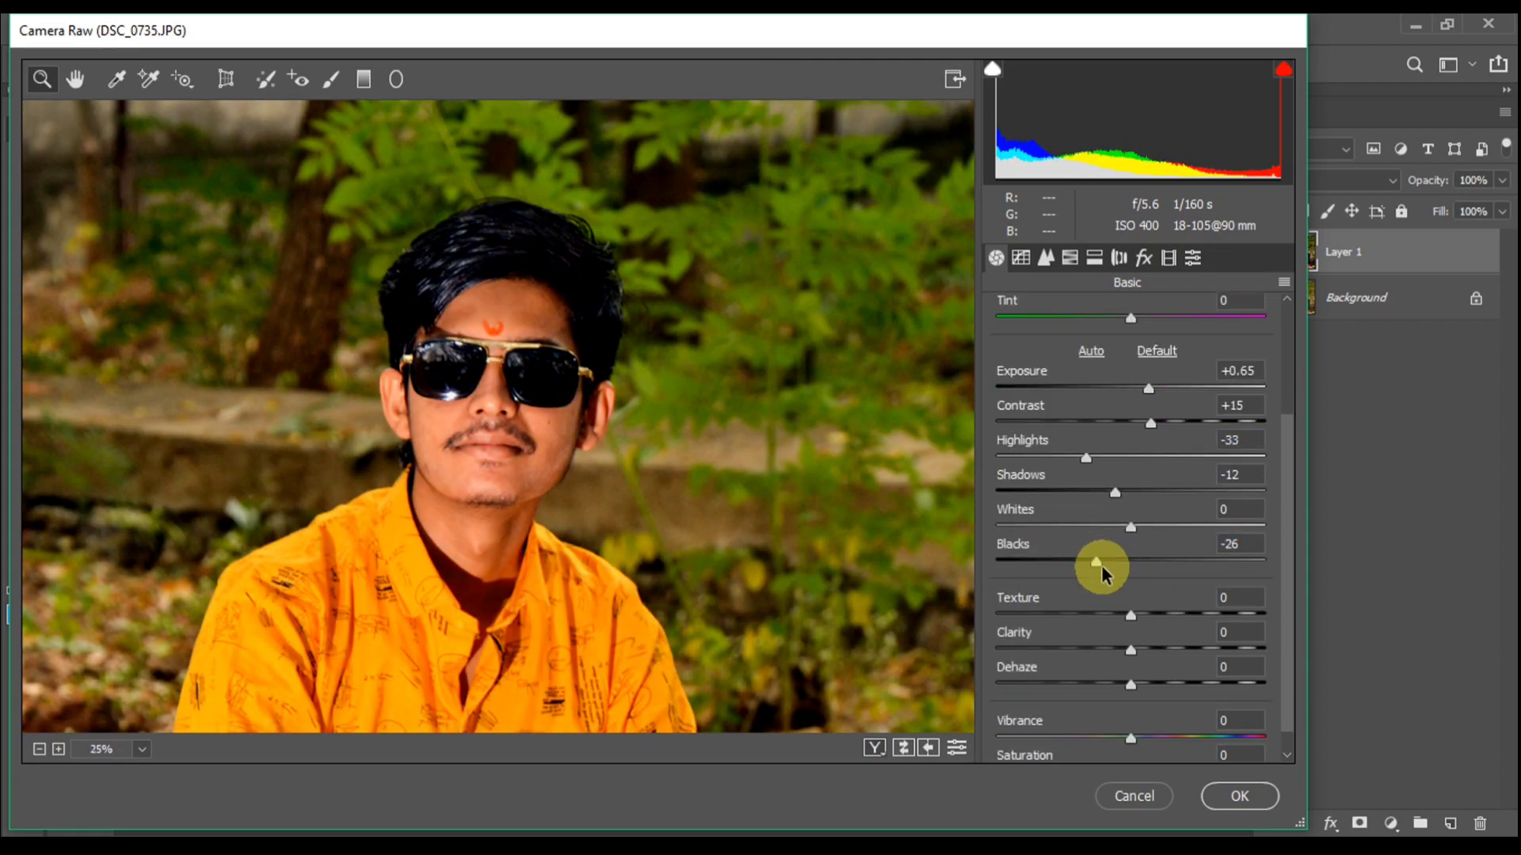
key(ctrl+0)
drag(1166, 379, 1163, 385)
scroll(1163, 385, down, 1)
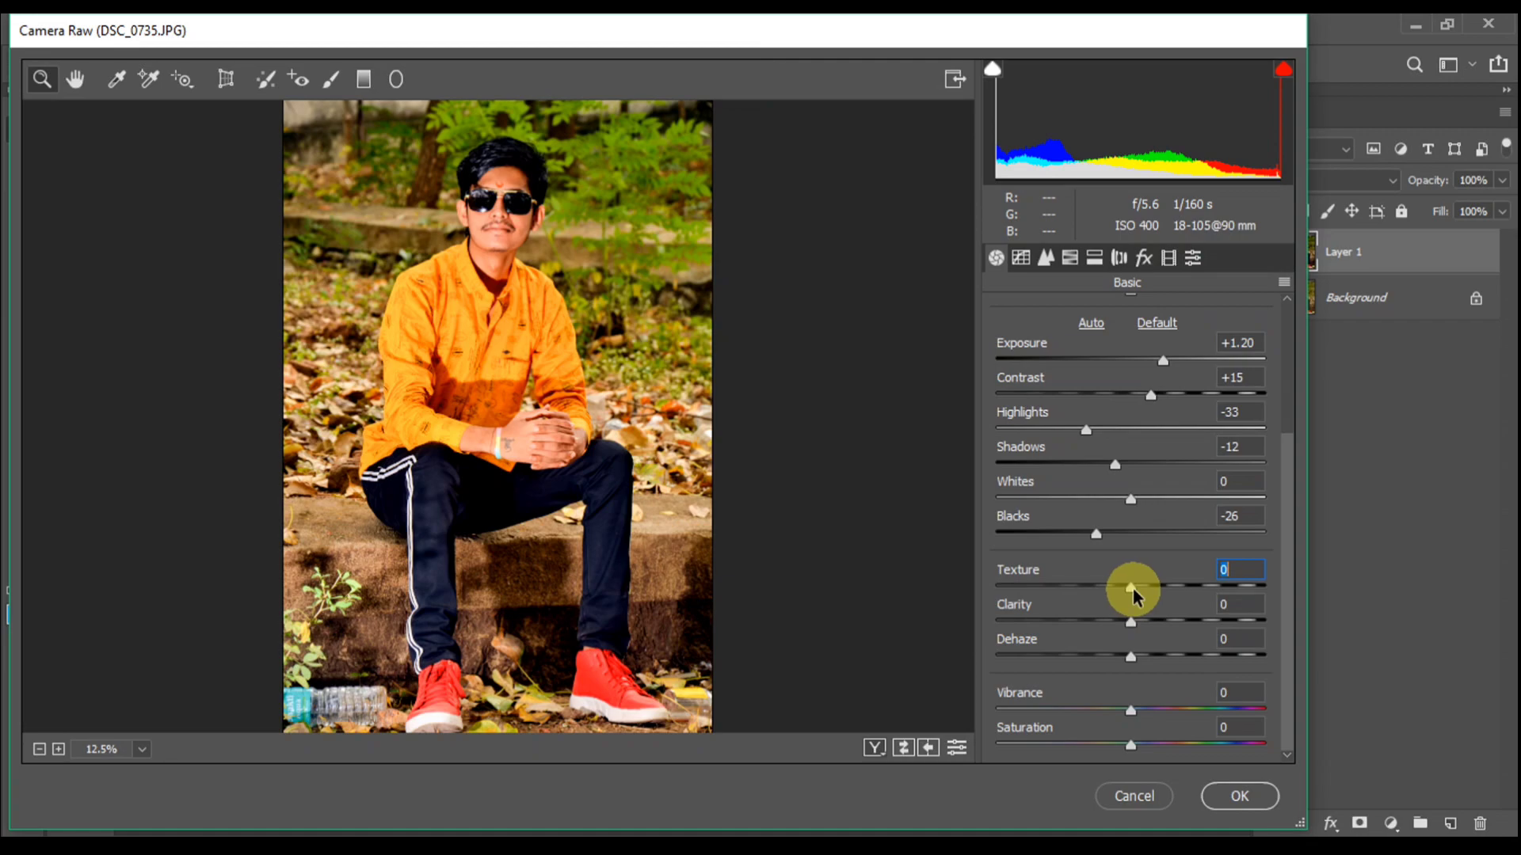
- Set clarity to +2, dehaze to +9, vibrance to +6 and saturation to +12
click(1134, 625)
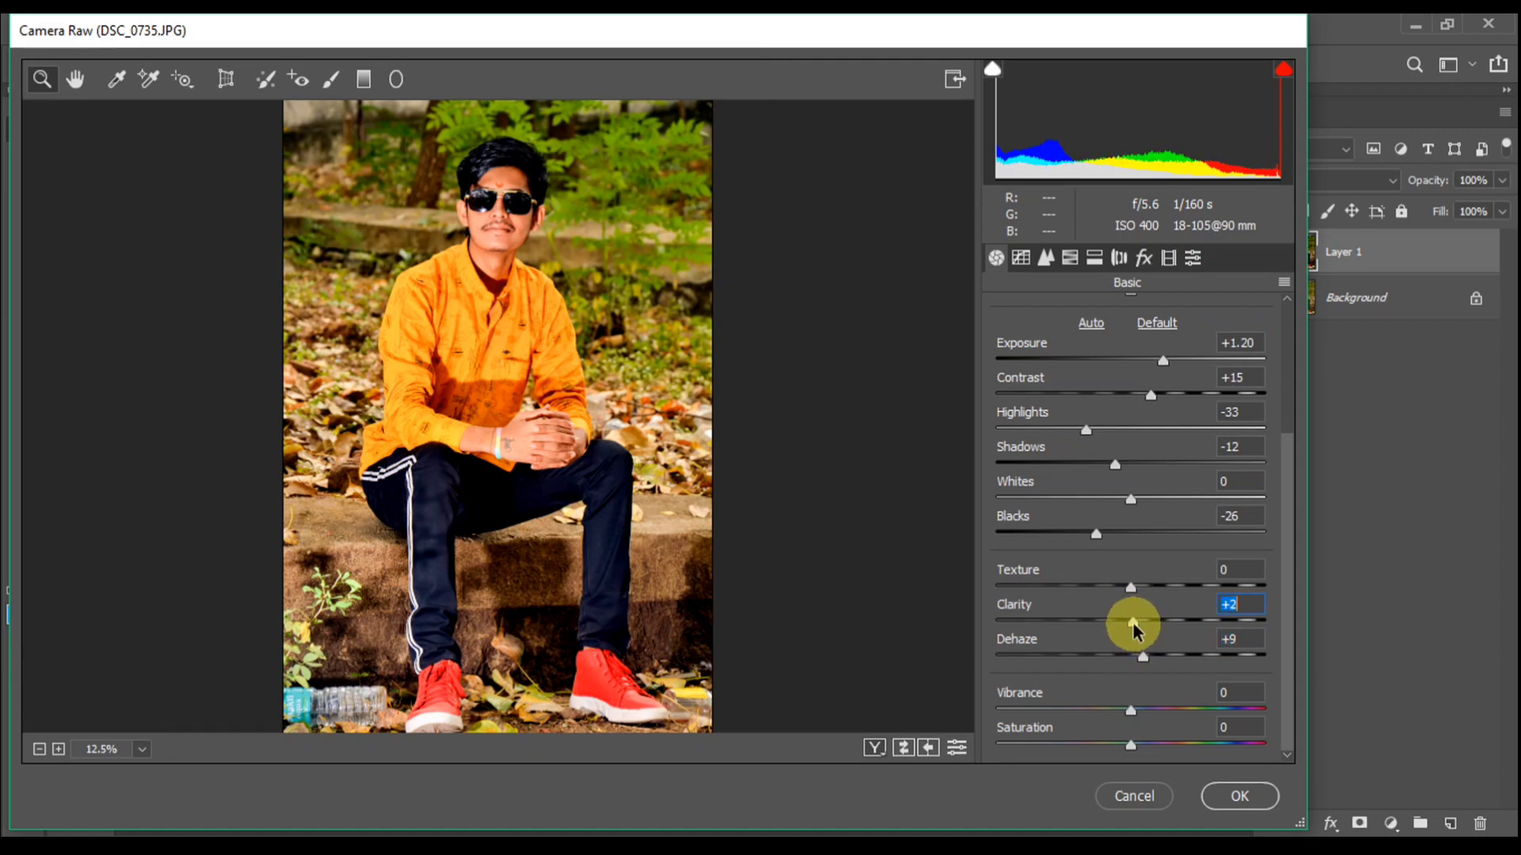
click(1130, 713)
drag(1131, 745, 1154, 743)
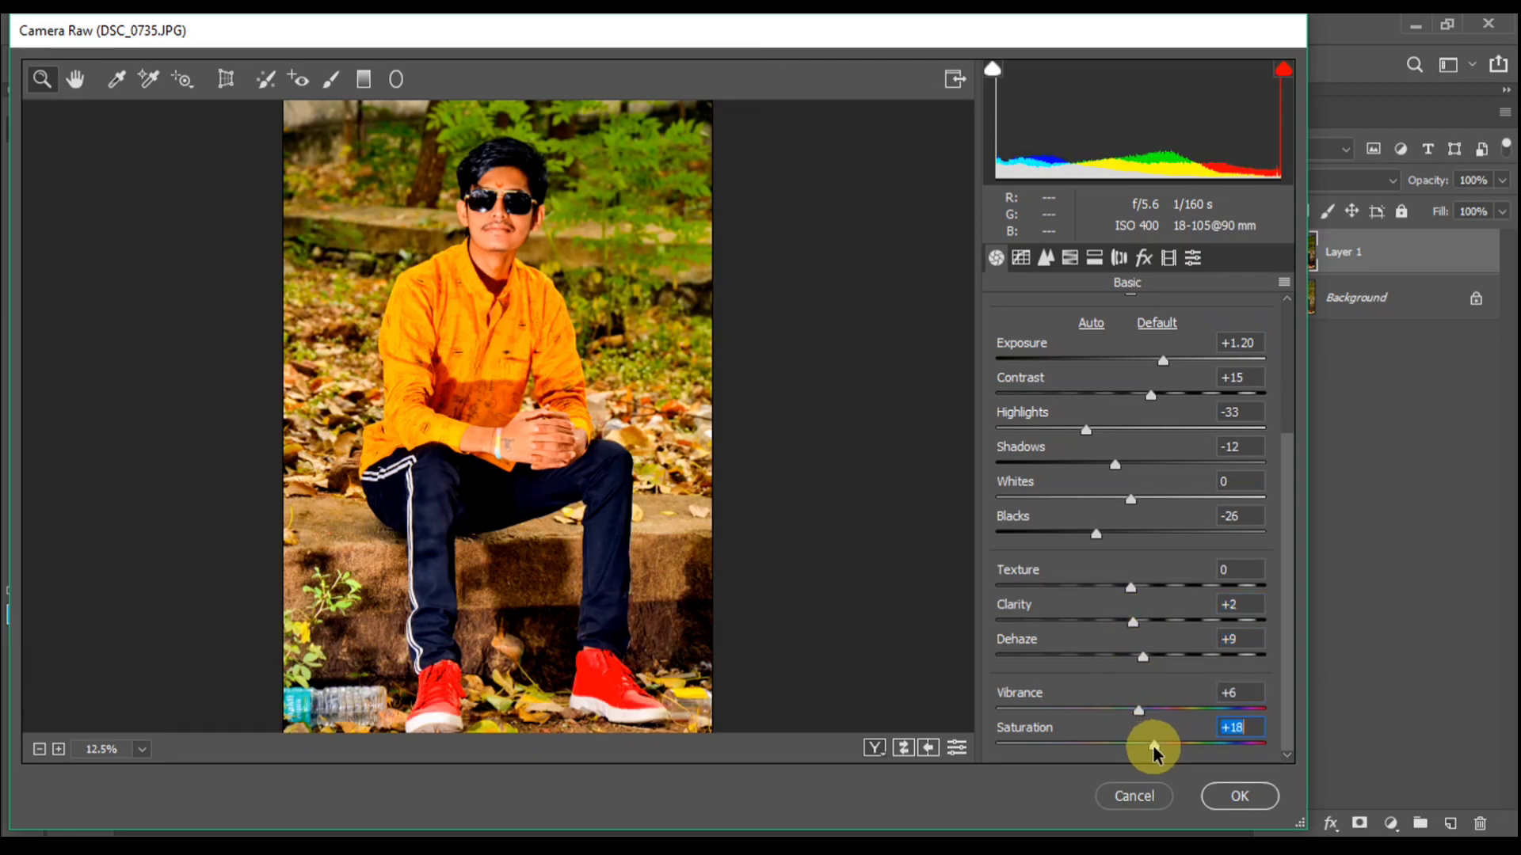
scroll(1108, 705, up, 2)
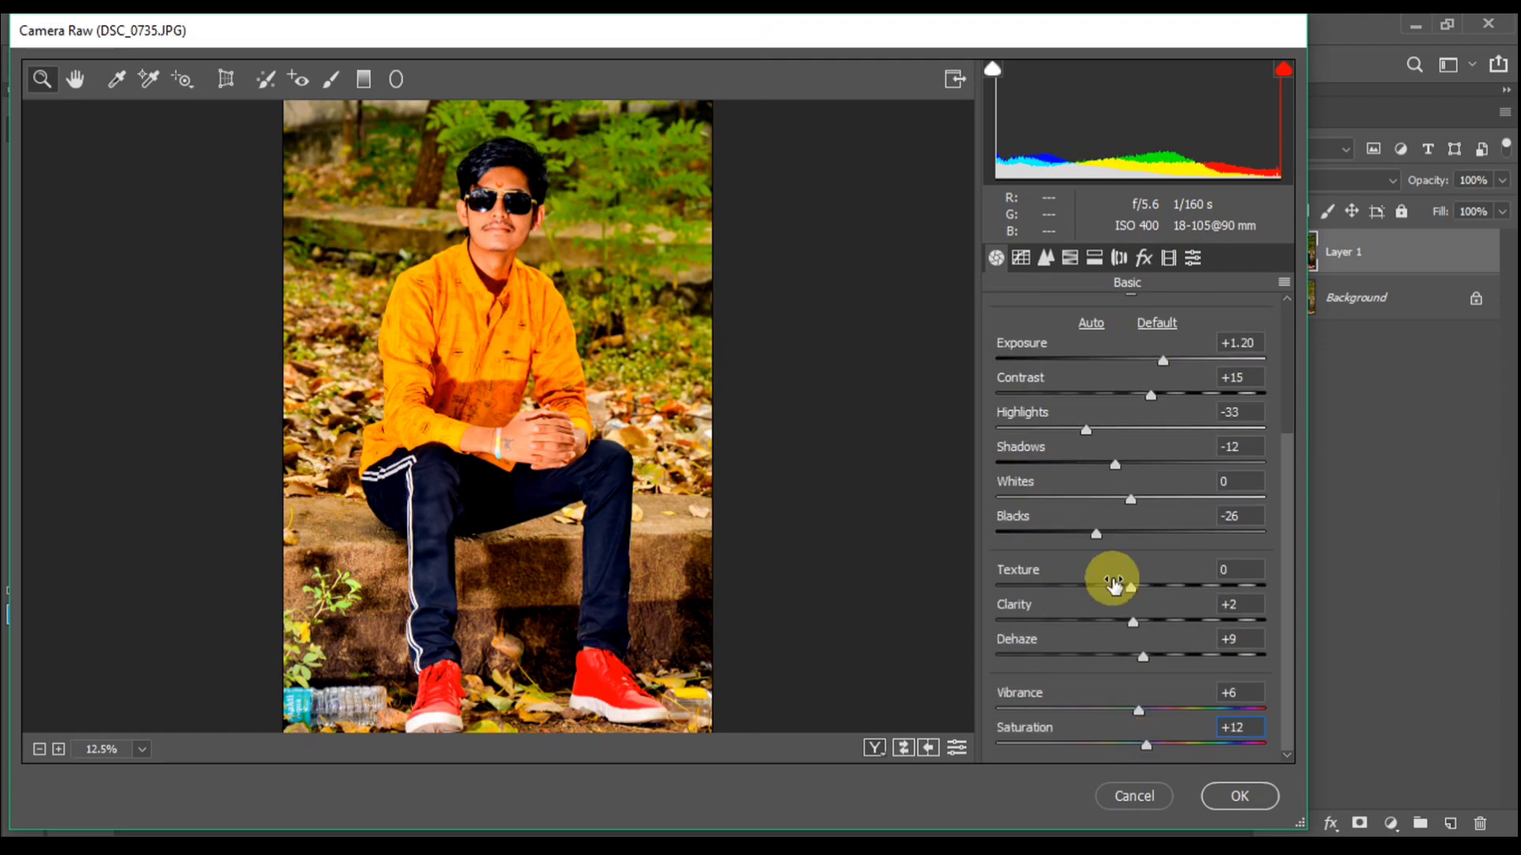
- Darken the photo's edges with a post-crop vignette amount of -48
scroll(1093, 444, up, 5)
click(1046, 258)
click(1130, 538)
click(1143, 257)
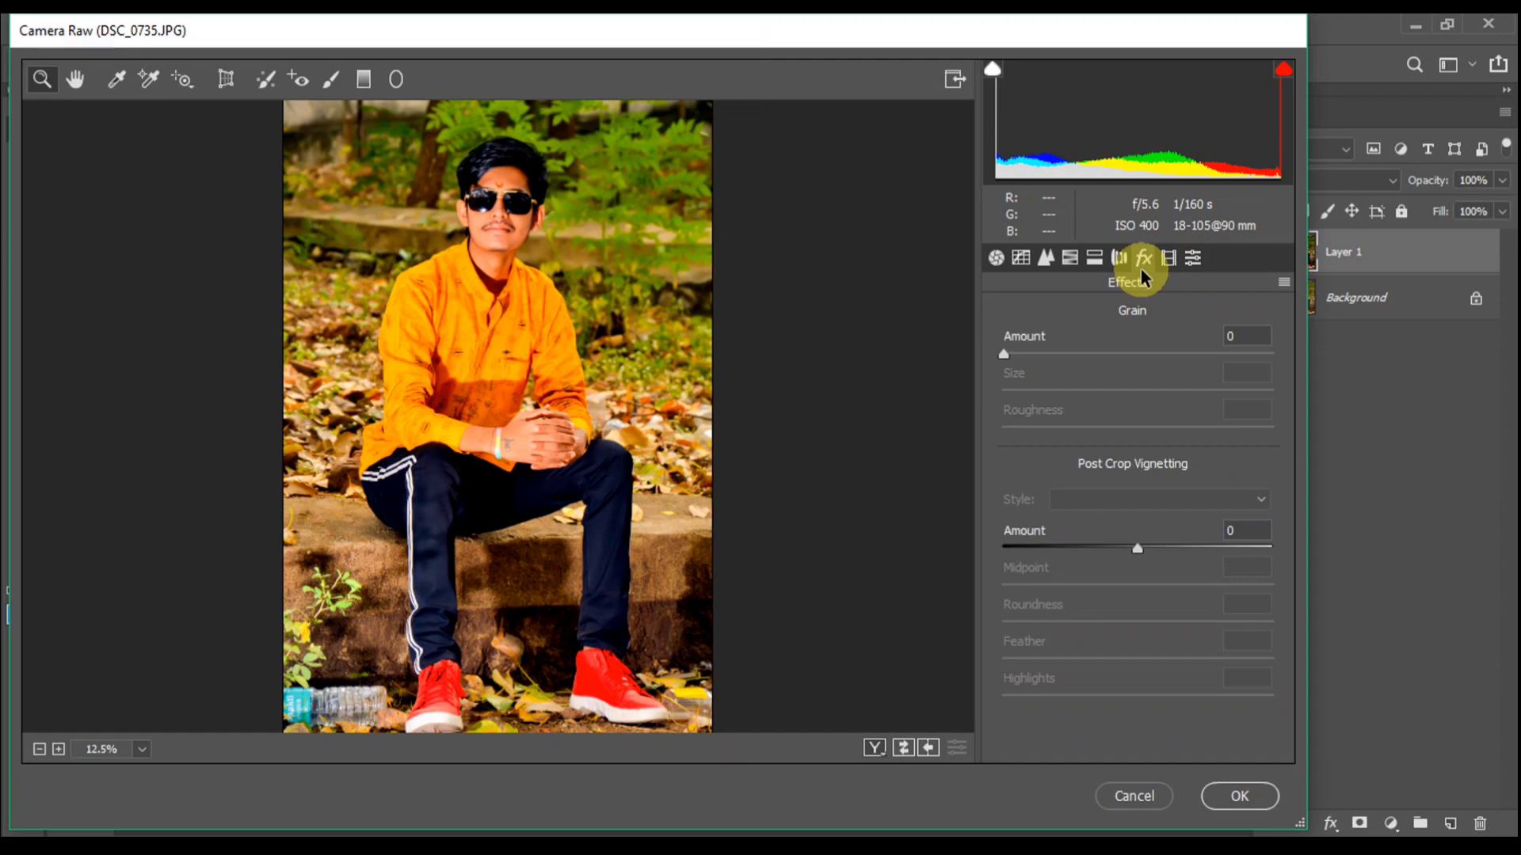
click(1091, 548)
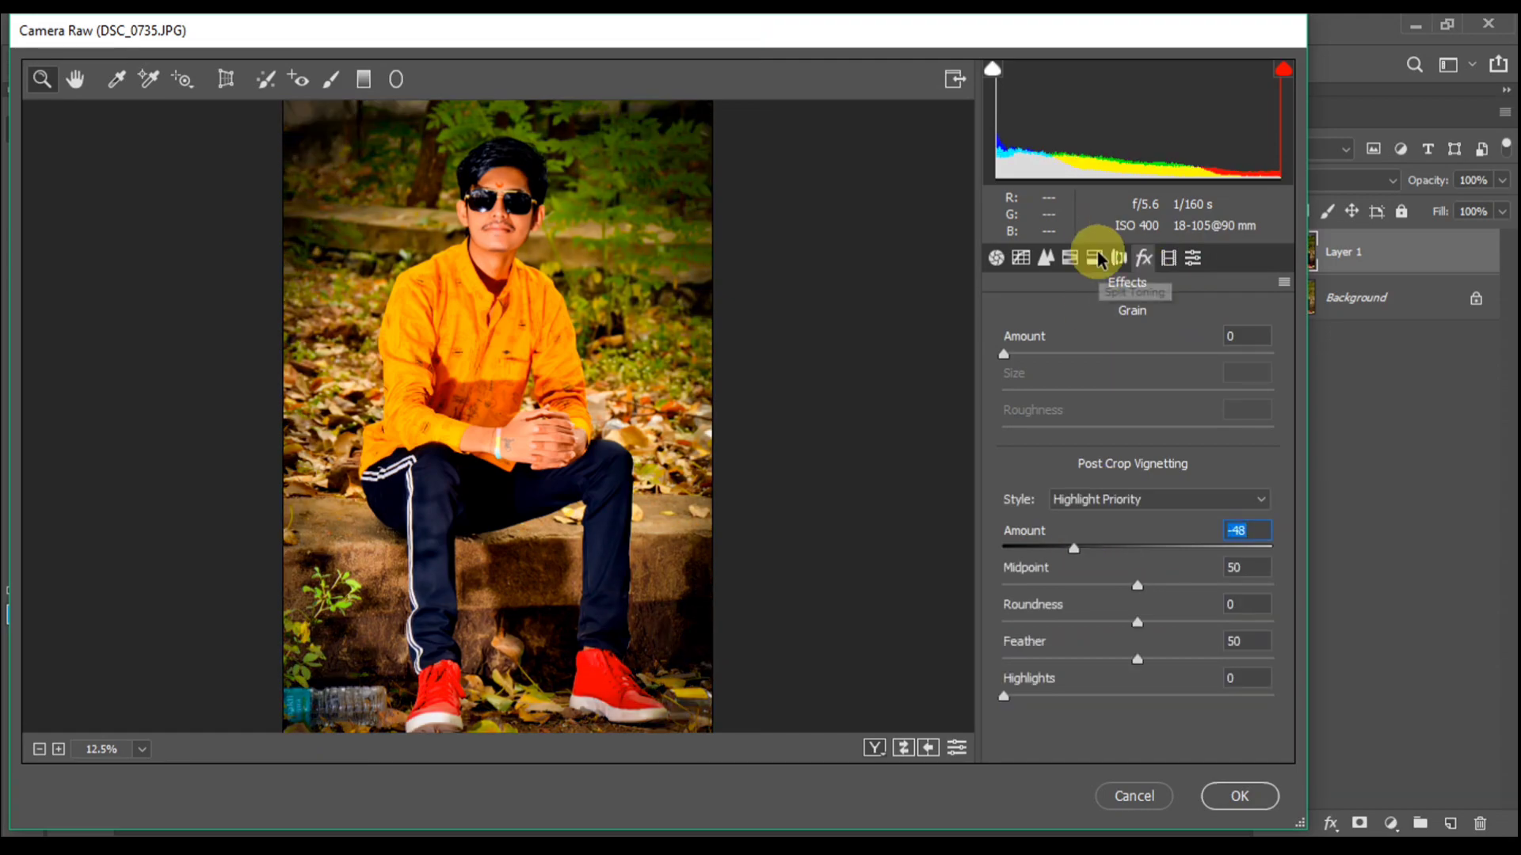
- In the HSL adjustments, set the saturation of yellows to +7 and of greens to +100
click(1069, 257)
click(1046, 258)
click(1069, 257)
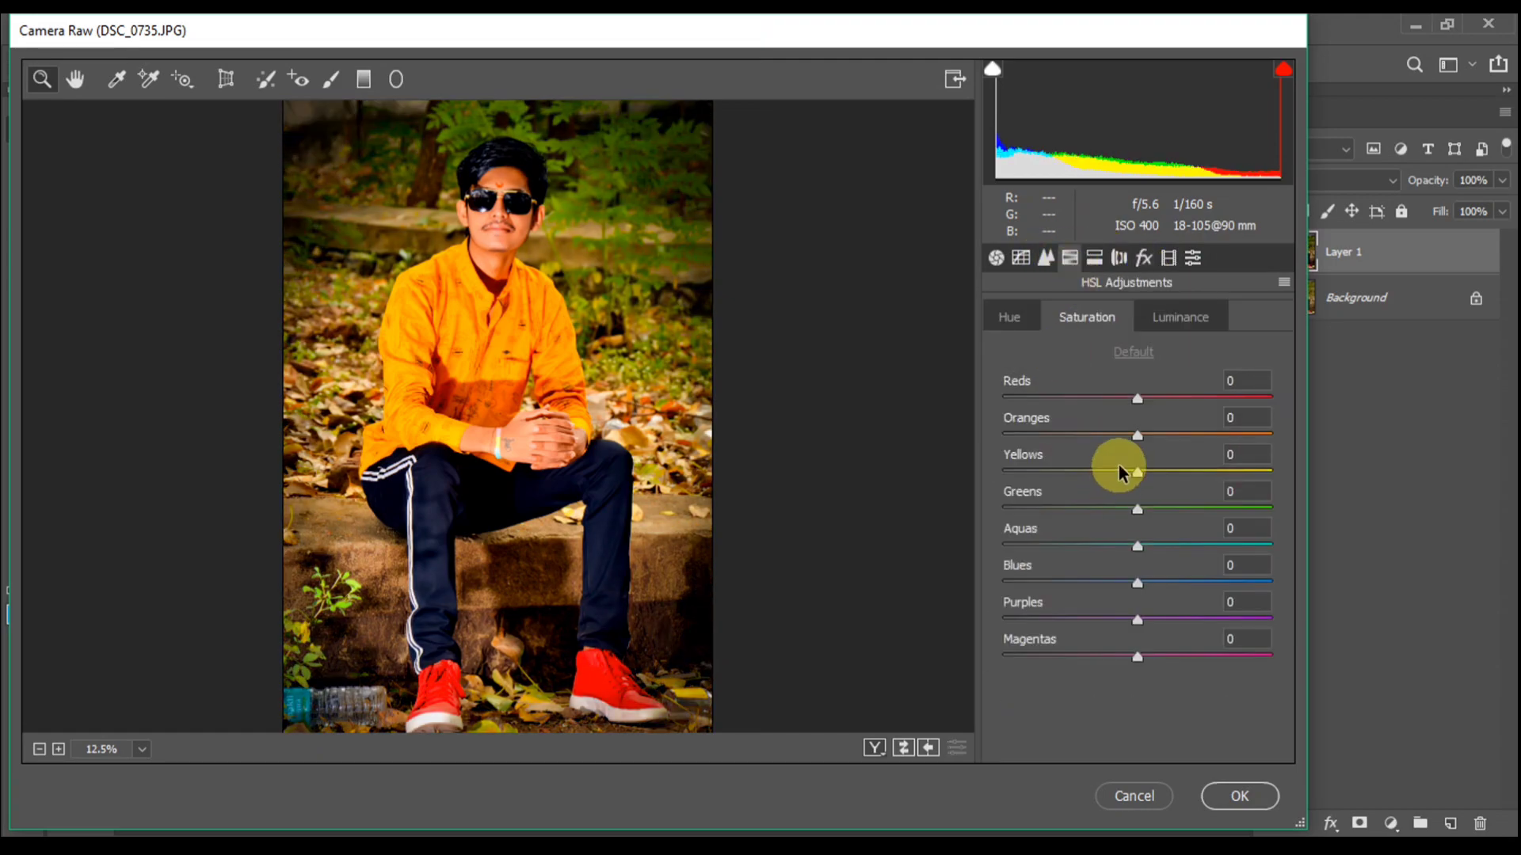
drag(1119, 471, 1333, 513)
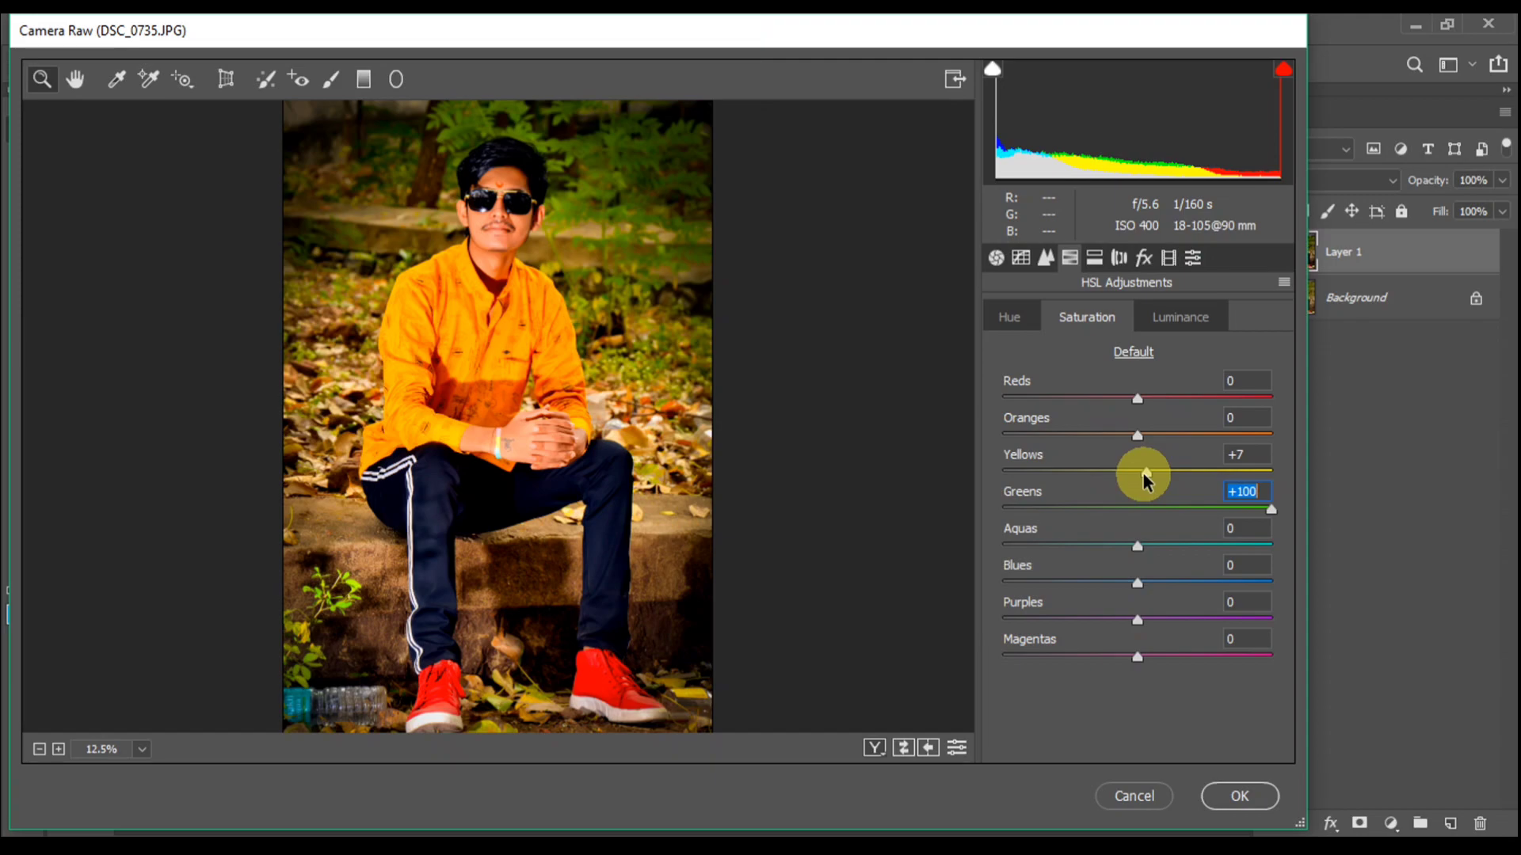
- Shift the HSL hue of both the greens and the yellows to +100
click(1009, 316)
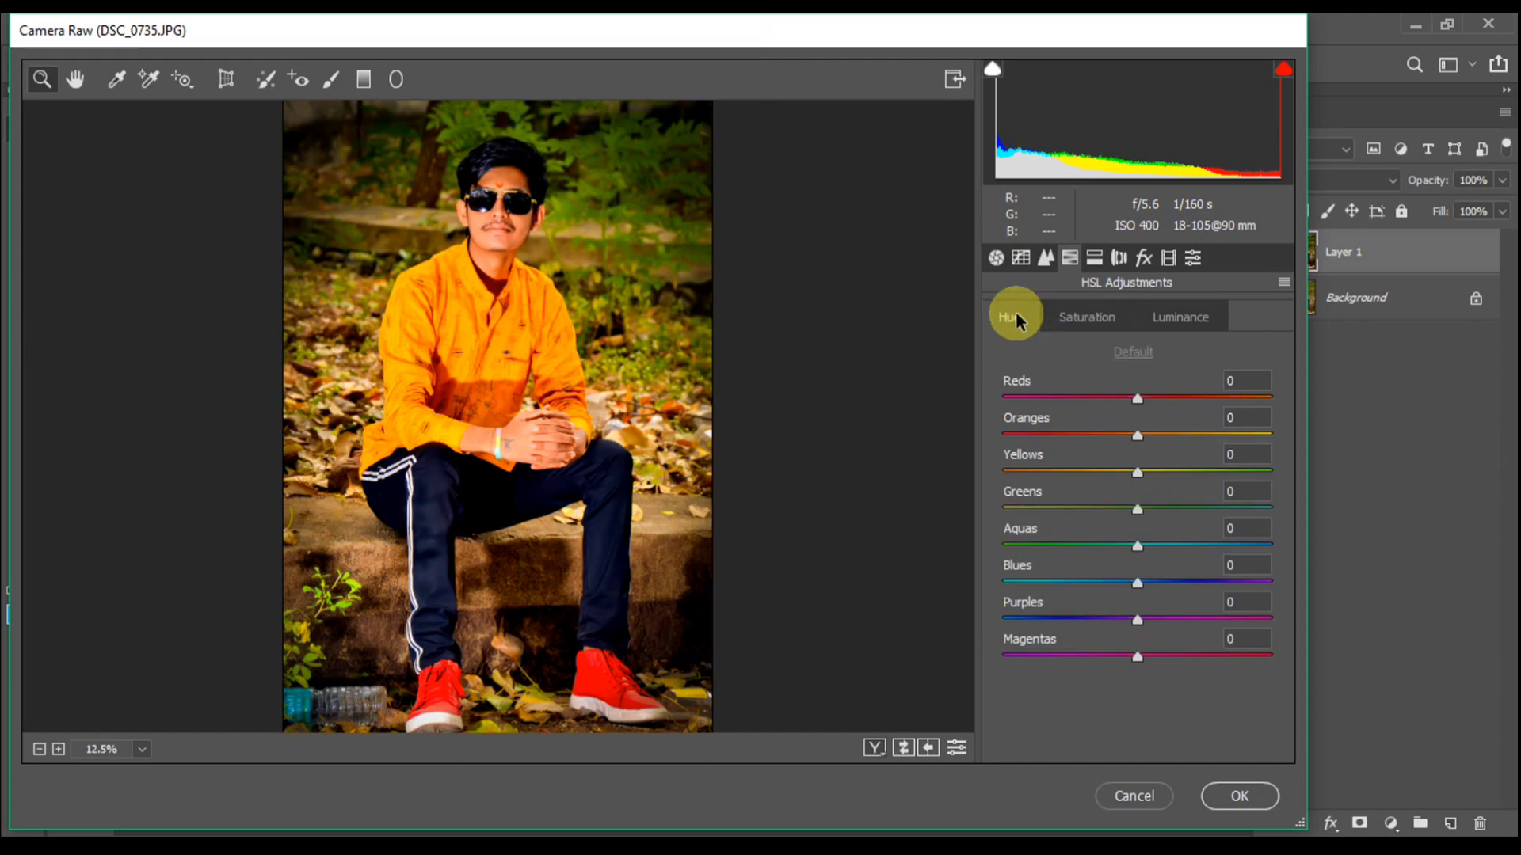
click(1144, 507)
drag(1143, 507, 1307, 509)
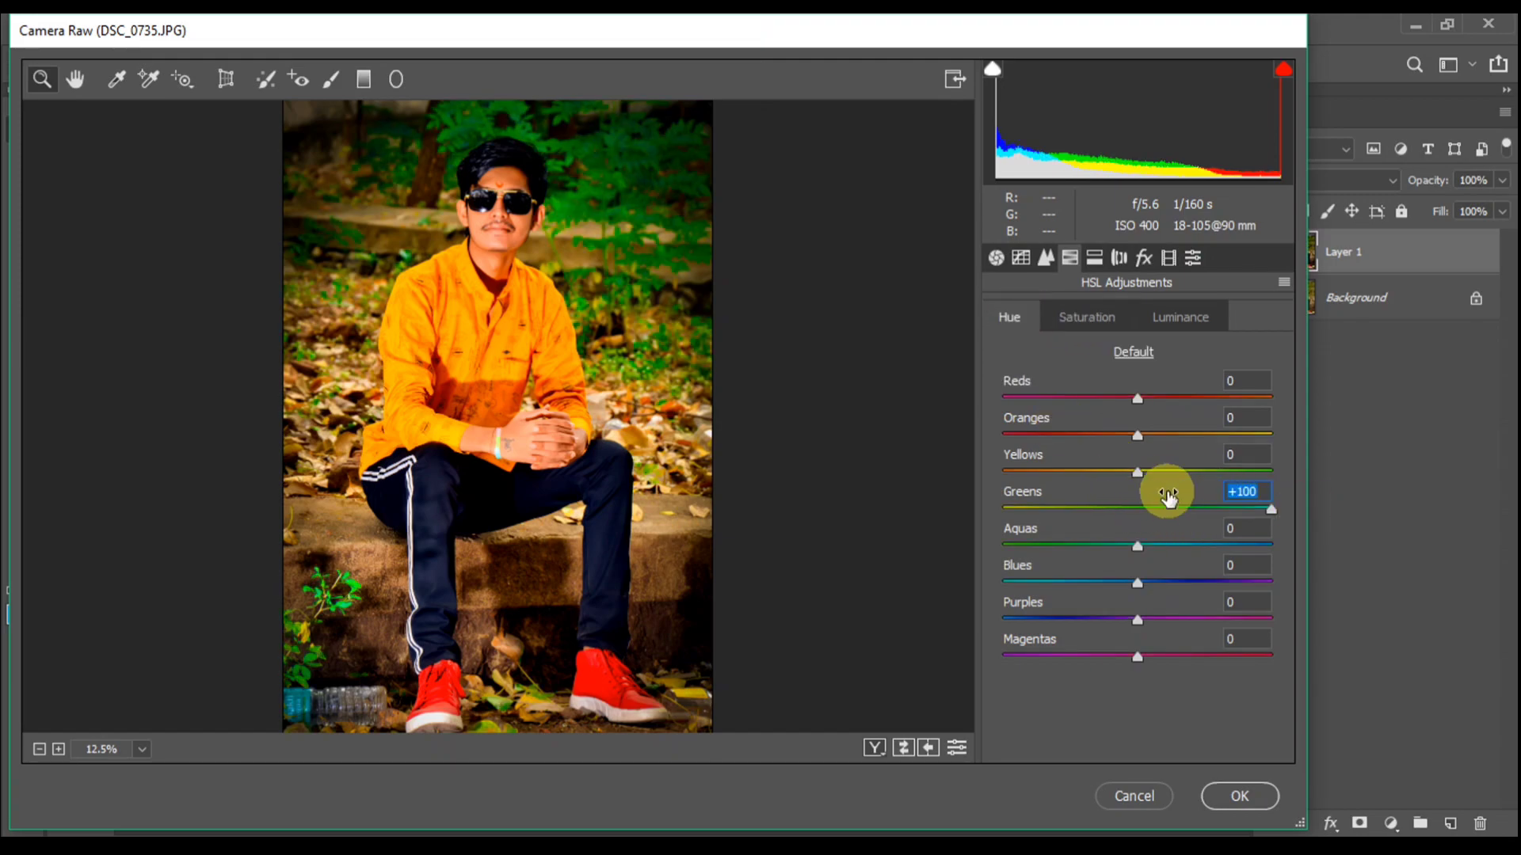
drag(1136, 469, 1344, 485)
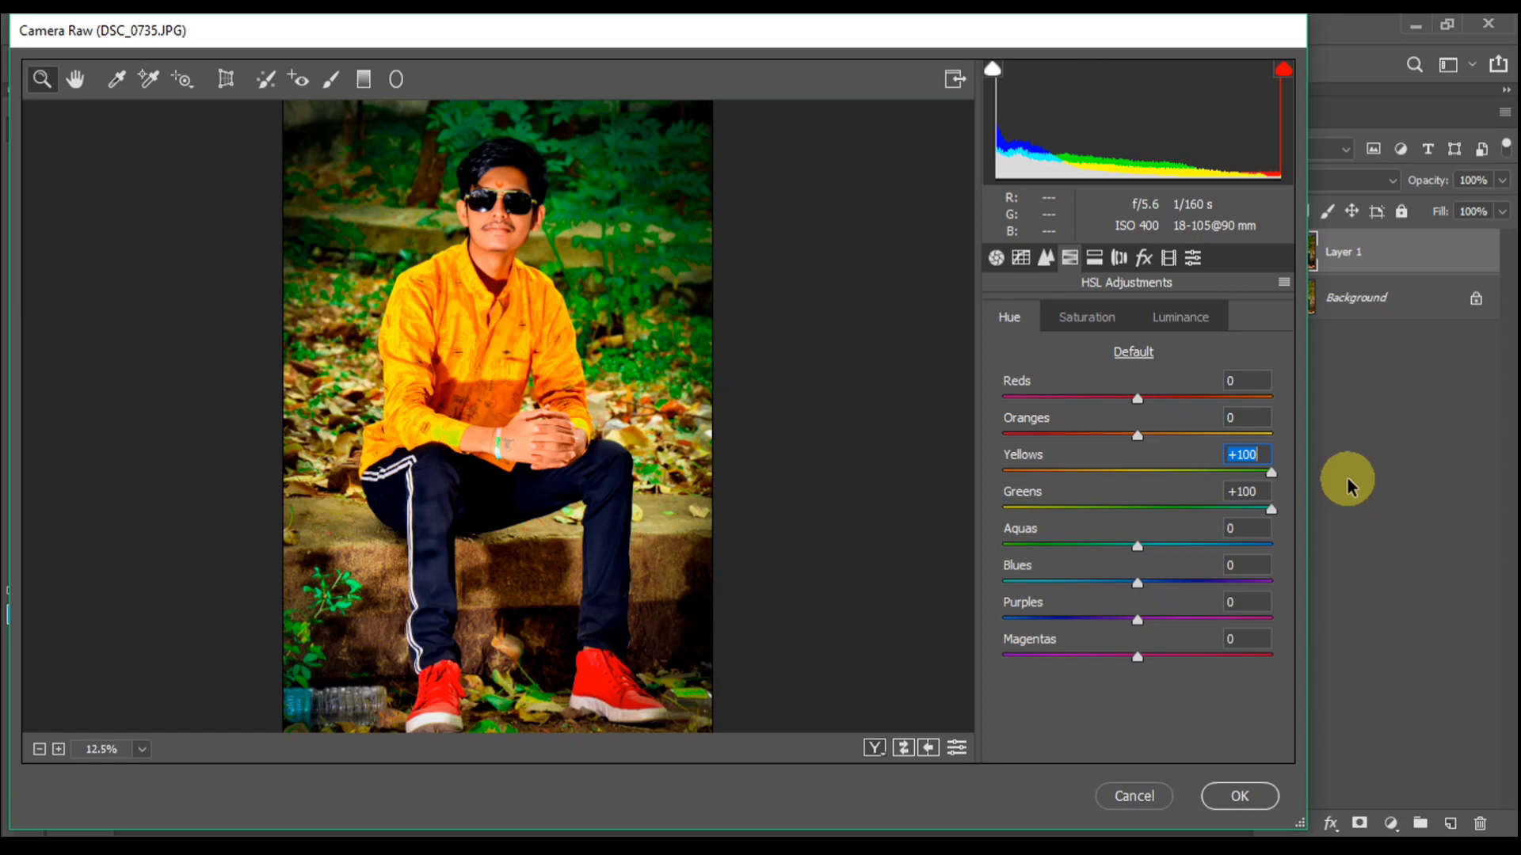
drag(1141, 435, 1321, 448)
drag(1119, 435, 1109, 452)
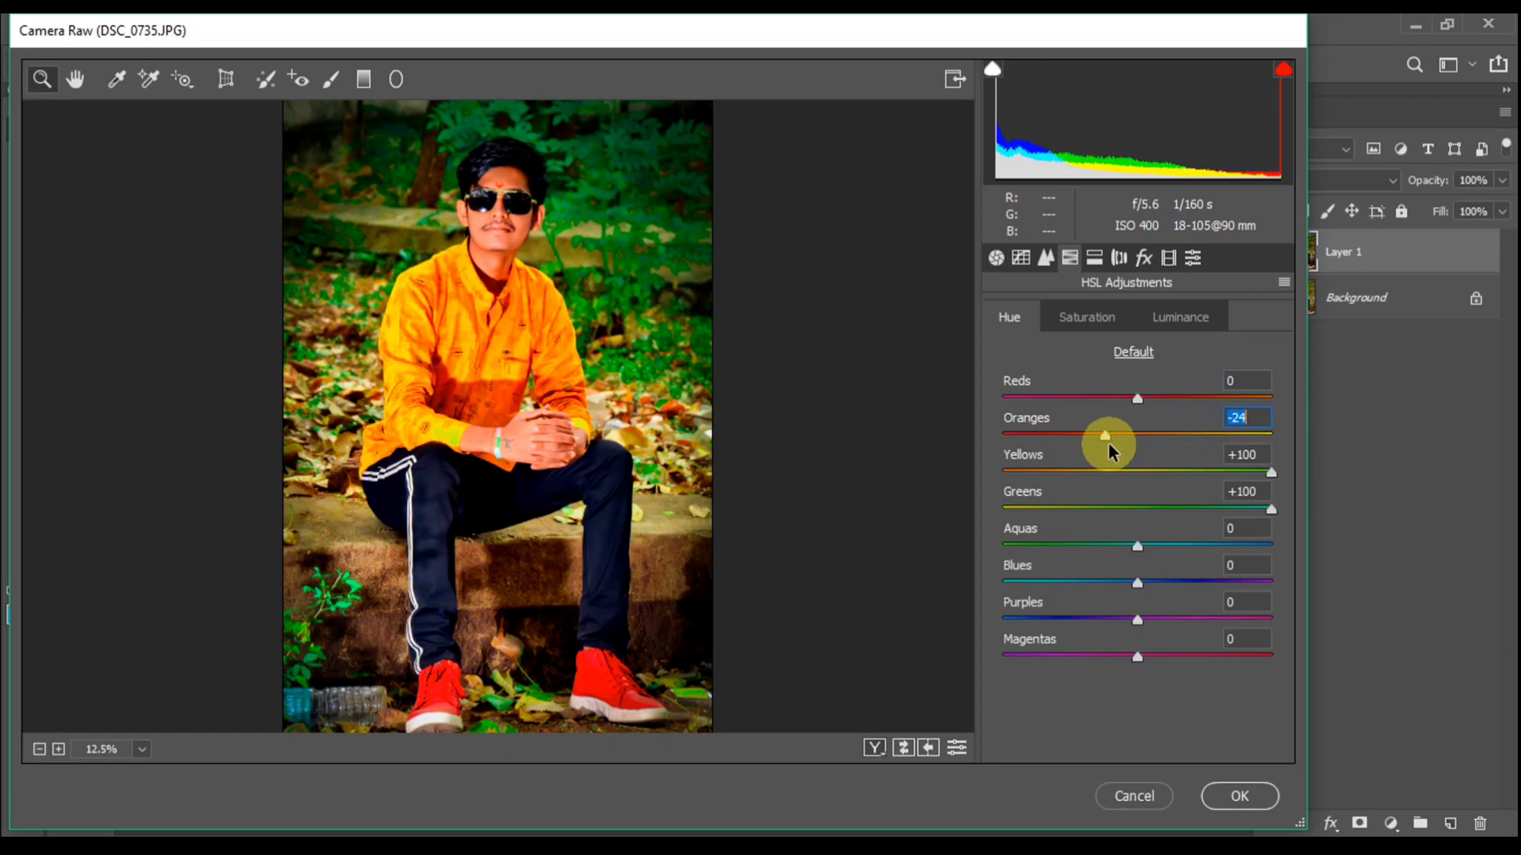
double_click(1106, 437)
- Set the HSL hue of aquas to -72 and apply the Camera Raw adjustments to the layer
drag(1137, 546, 1030, 532)
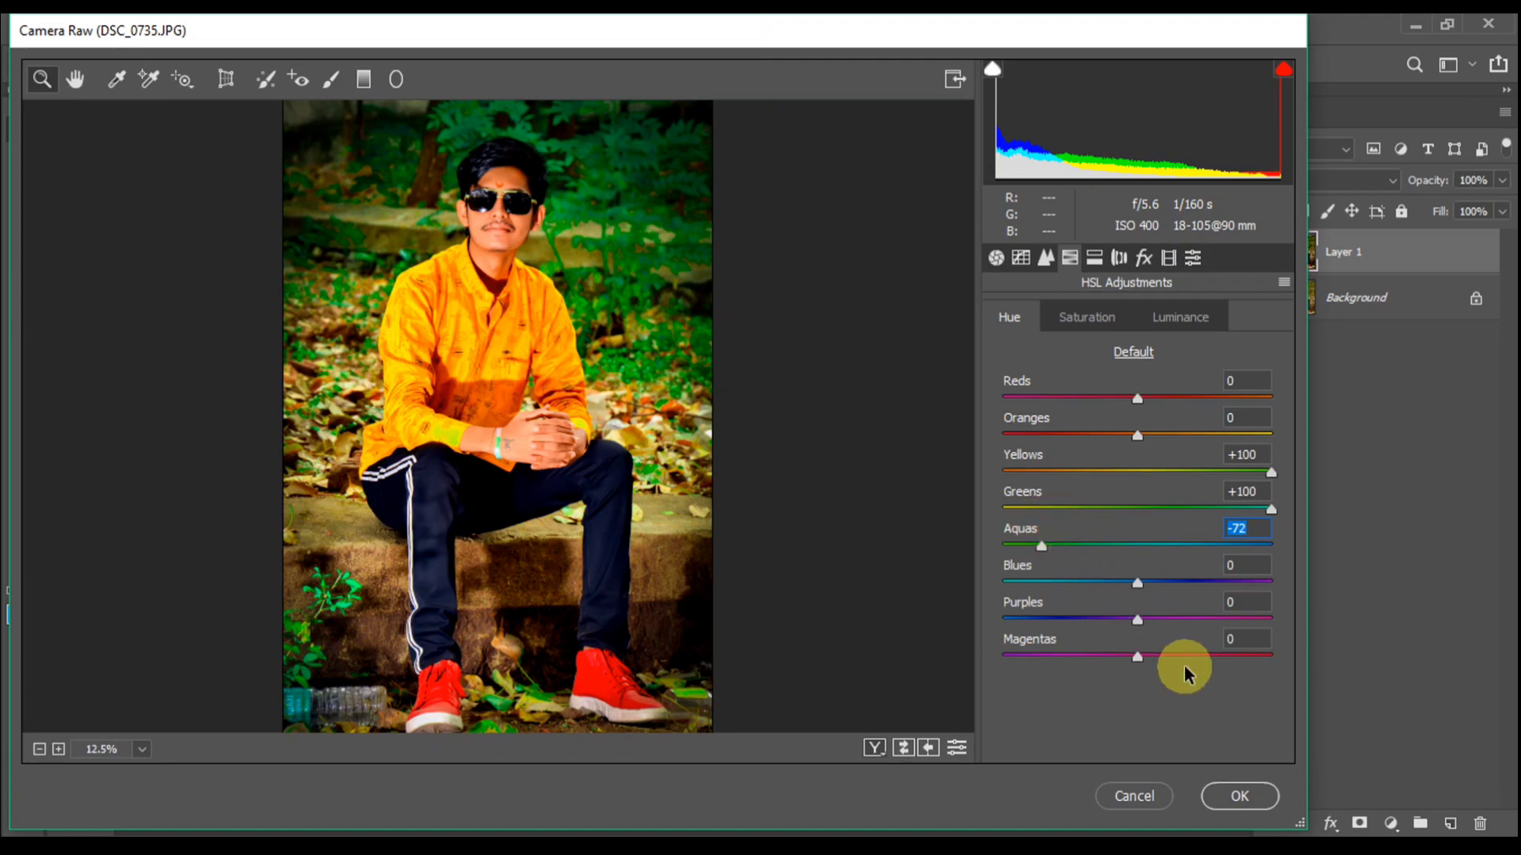
click(1235, 796)
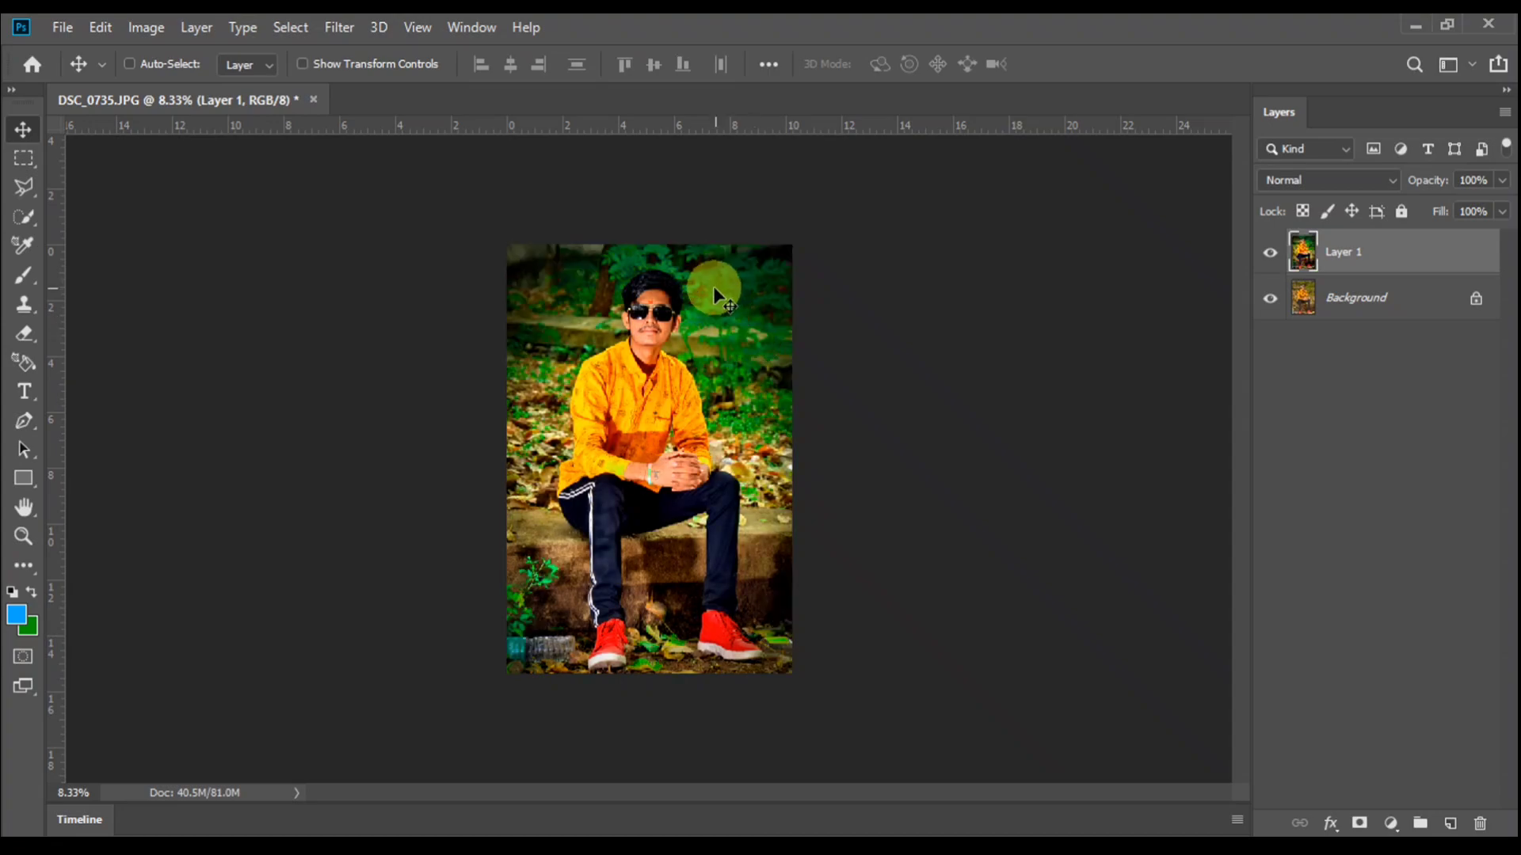
- Examine the adjusted photo as a whole and up close
drag(675, 384, 785, 645)
drag(409, 318, 724, 583)
key(ctrl+0)
key(ctrl+minus)
key(ctrl+minus)
key(ctrl+plus)
key(ctrl+plus)
key(ctrl+plus)
key(ctrl+plus)
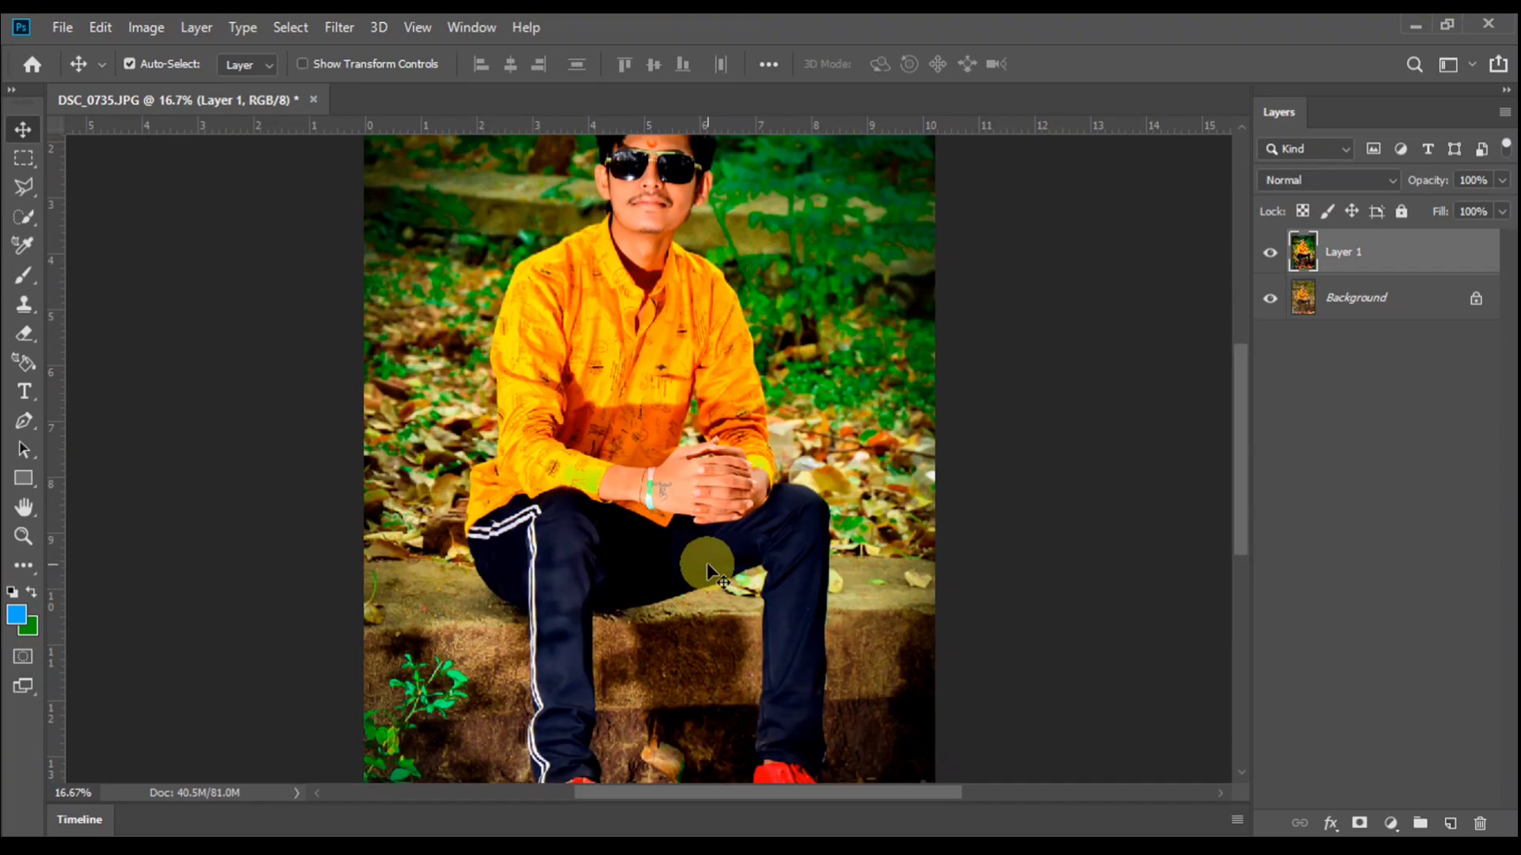
- Start a Pen tool path along the stone ledge's upper edge from the photo's left border towards the trousers
drag(673, 462, 815, 392)
drag(430, 375, 754, 490)
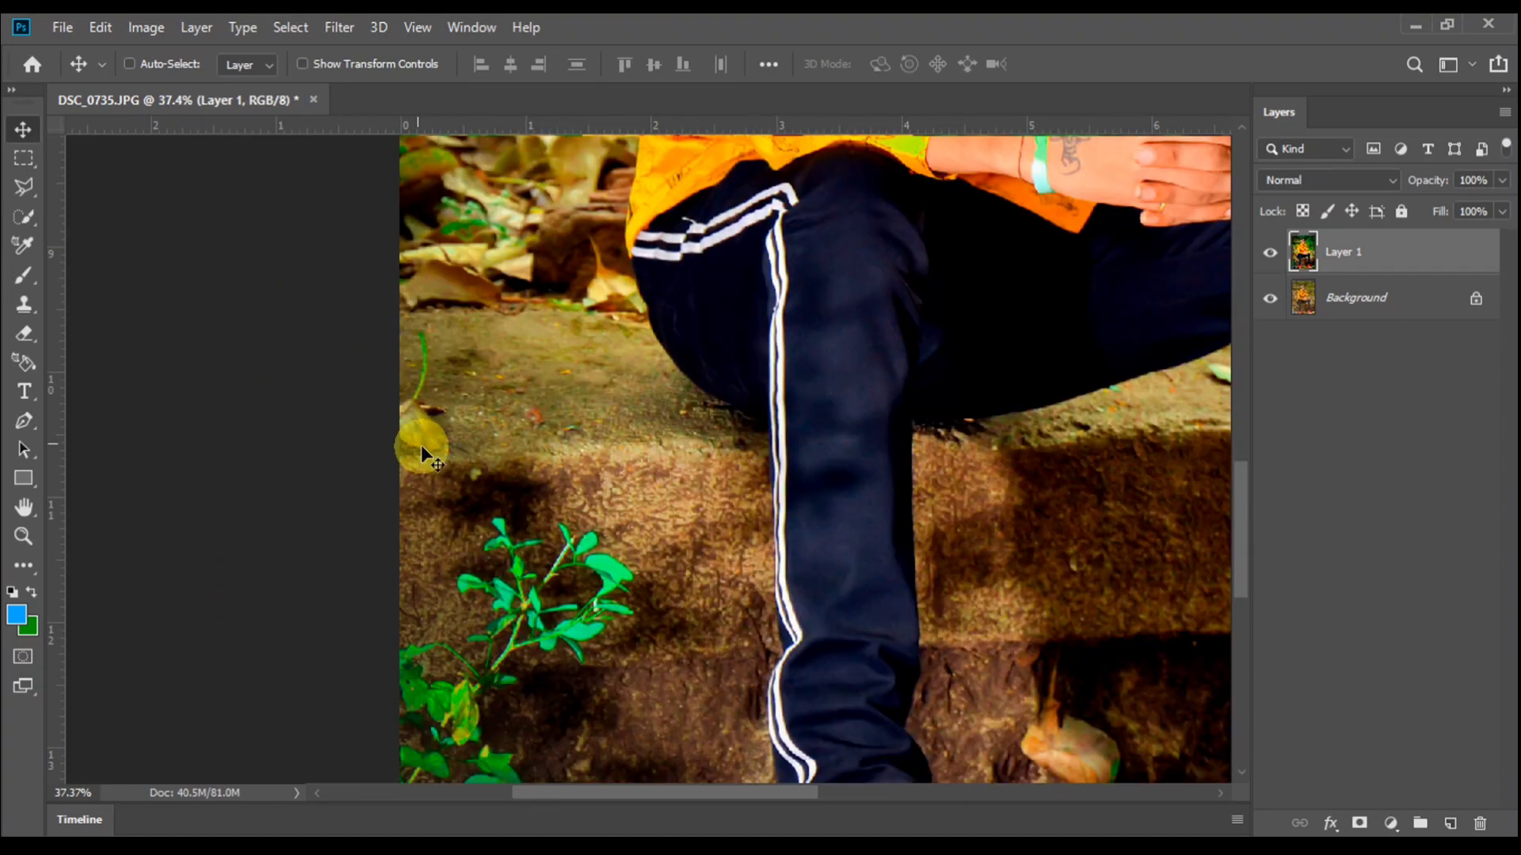
key(p)
drag(303, 310, 321, 310)
drag(450, 315, 483, 313)
drag(596, 308, 606, 308)
- Continue the pen path from the ledge up around the man's hip and along the shirt's hem
drag(545, 233, 910, 555)
drag(669, 382, 709, 573)
click(539, 504)
drag(529, 468, 506, 405)
drag(498, 374, 491, 355)
drag(515, 425, 529, 573)
click(501, 491)
drag(516, 371, 519, 357)
drag(529, 299, 584, 380)
click(526, 246)
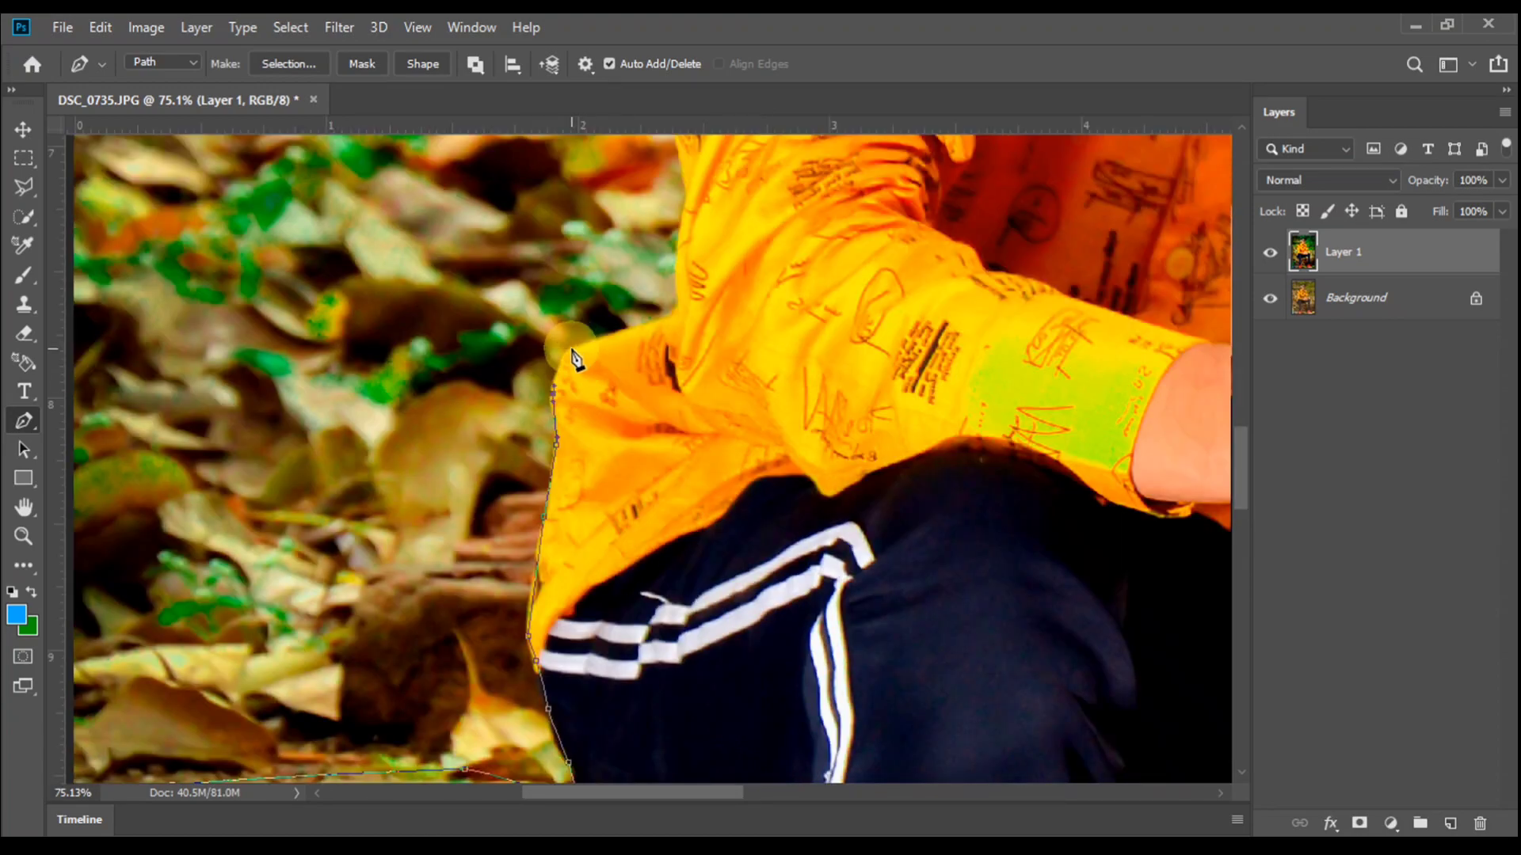
- Trace the path around the shirt's lower corner and onto the sleeve on the photo's left side
drag(646, 321, 598, 378)
click(584, 383)
click(635, 364)
click(638, 326)
drag(662, 253, 659, 351)
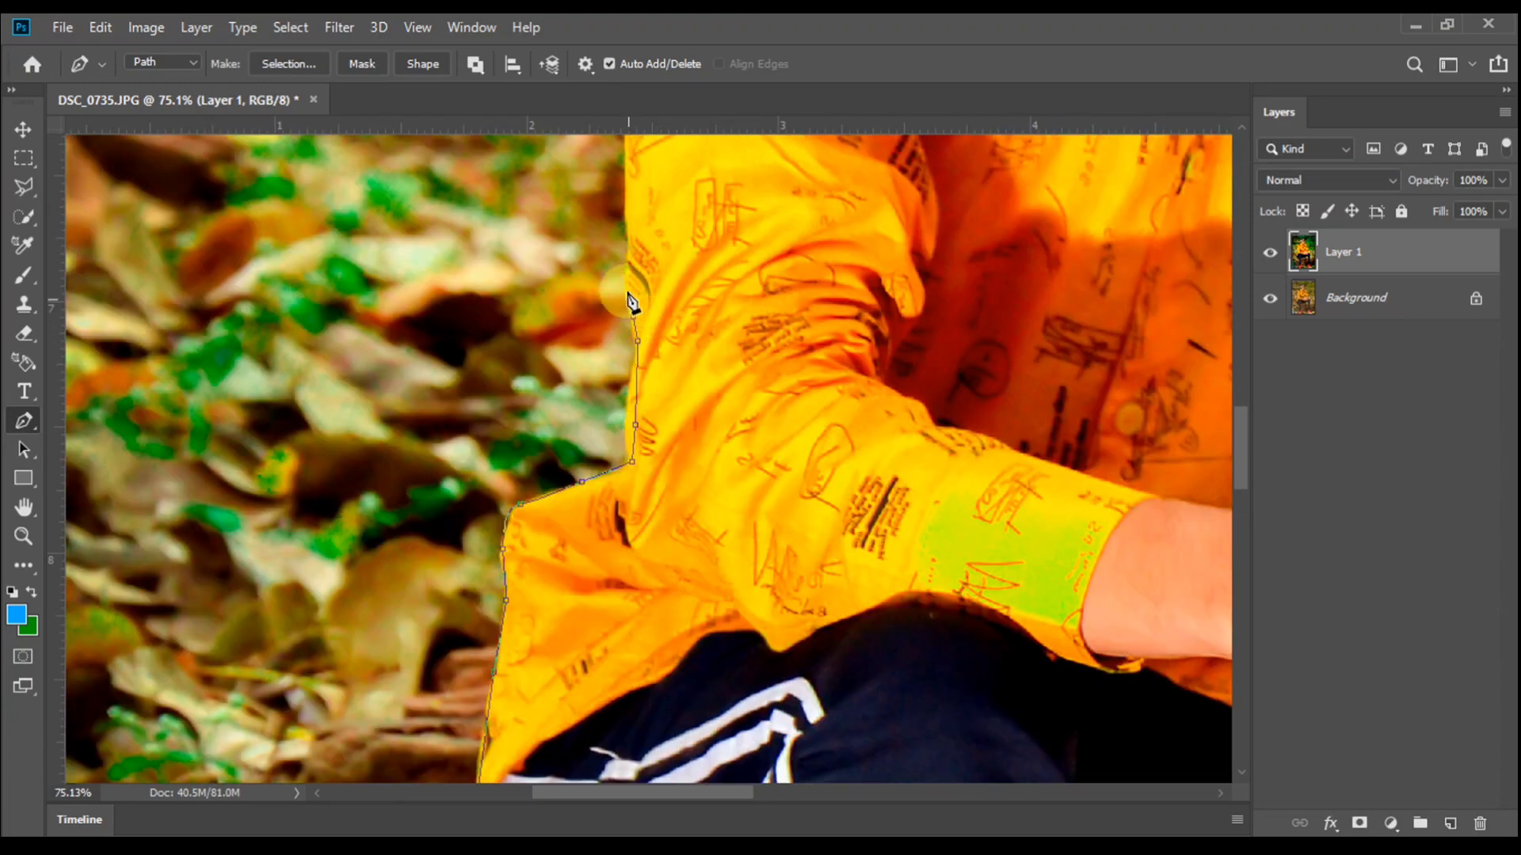
- Extend the pen path upward along the outer edge of the sleeve on the photo's left side
drag(626, 243, 631, 380)
click(631, 334)
drag(635, 248, 614, 339)
click(600, 305)
drag(600, 281, 603, 274)
drag(622, 260, 604, 488)
drag(606, 350, 611, 334)
- Carry the path up the upper arm and over the curve of the shoulder on the photo's left side
drag(648, 254, 656, 423)
click(662, 357)
drag(699, 256, 577, 496)
click(815, 373)
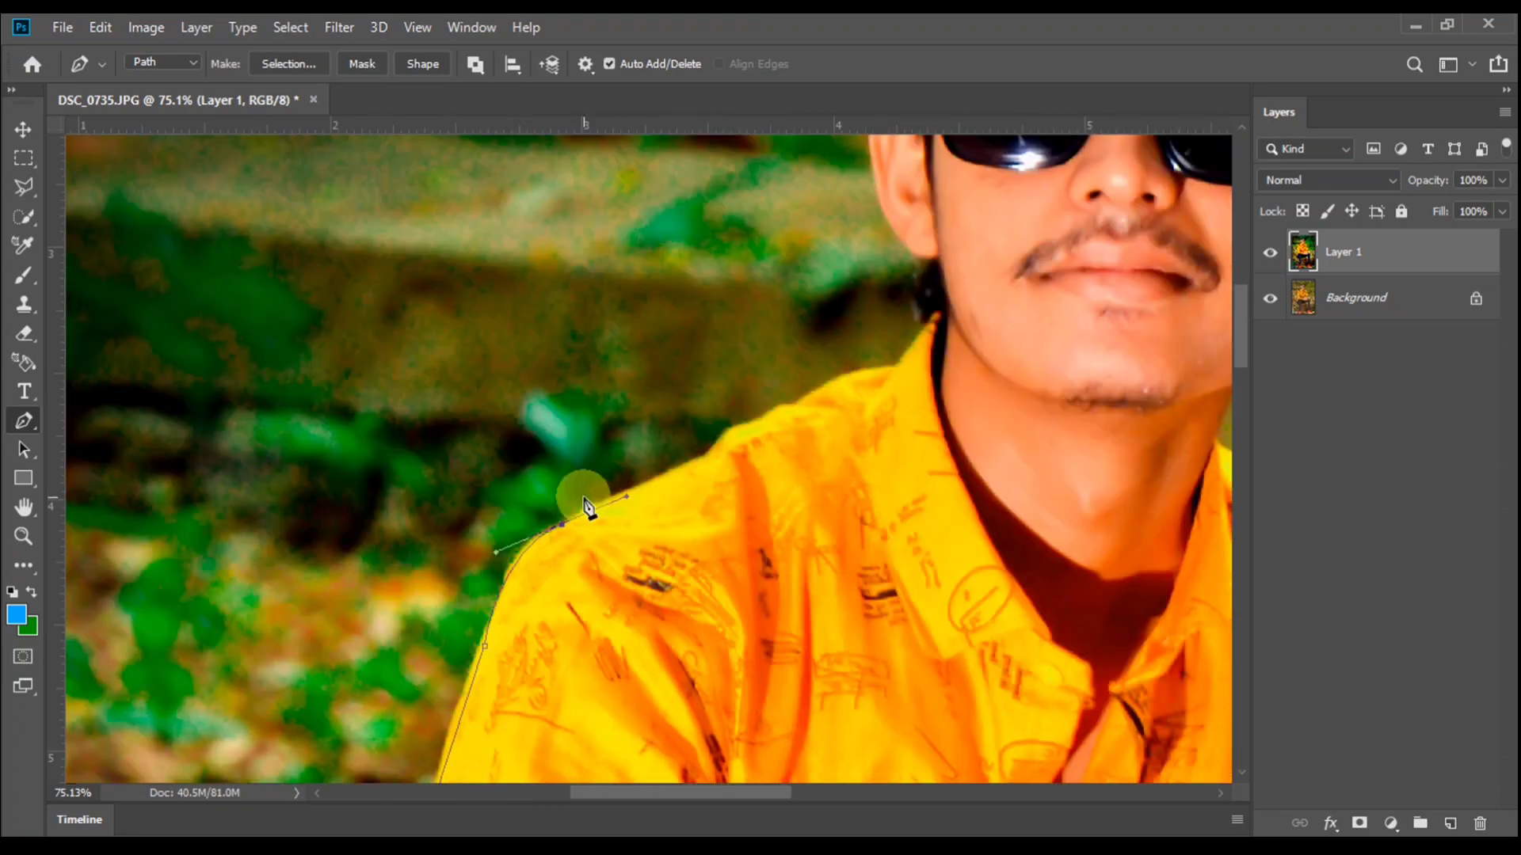
- Trace the path along the shoulder seam and collar up to the hair behind the neck
click(917, 309)
drag(527, 210, 1064, 514)
drag(773, 490, 696, 473)
click(621, 488)
click(771, 377)
click(773, 323)
click(777, 282)
- Curve the pen path around the outer edge of the ear on the photo's left side
drag(776, 271, 747, 424)
drag(727, 403, 716, 388)
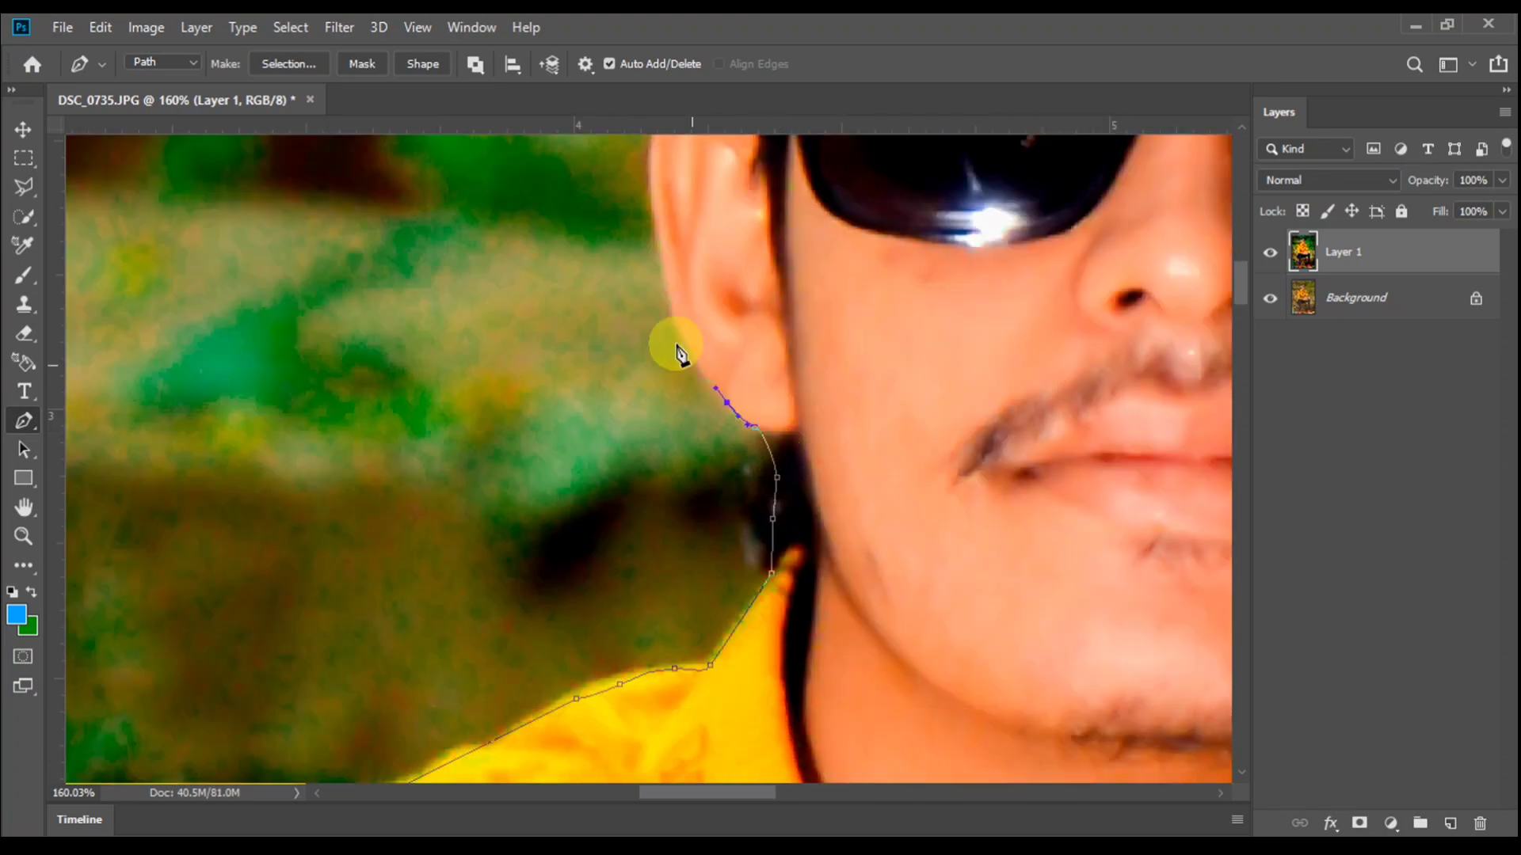
mouse_move(658, 346)
mouse_down()
mouse_move(670, 399)
mouse_move(676, 326)
mouse_up()
drag(672, 265, 711, 391)
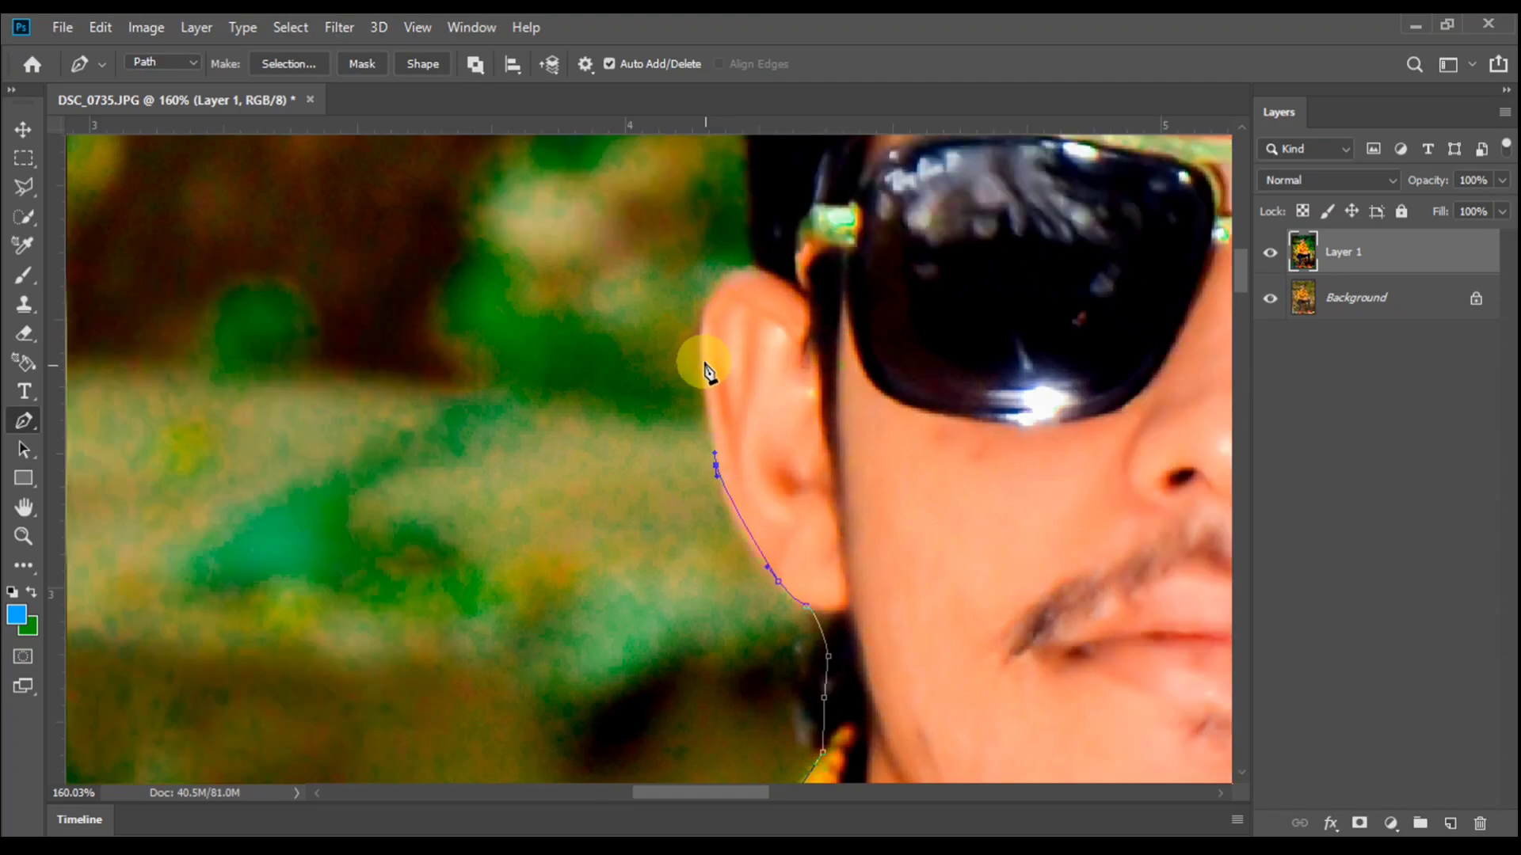
drag(703, 303, 746, 247)
- Trace the path up the side of the hair and over the top of the head
scroll(756, 273, up, 3)
drag(737, 167, 750, 347)
drag(742, 302, 737, 282)
drag(757, 259, 767, 472)
drag(789, 356, 834, 285)
drag(792, 309, 749, 440)
drag(914, 292, 554, 440)
- Continue the path from the top of the head down the hair's contour on the photo's right side
drag(798, 319, 892, 313)
drag(897, 424, 610, 380)
drag(859, 331, 858, 400)
click(871, 413)
drag(876, 475, 757, 414)
drag(756, 432, 805, 497)
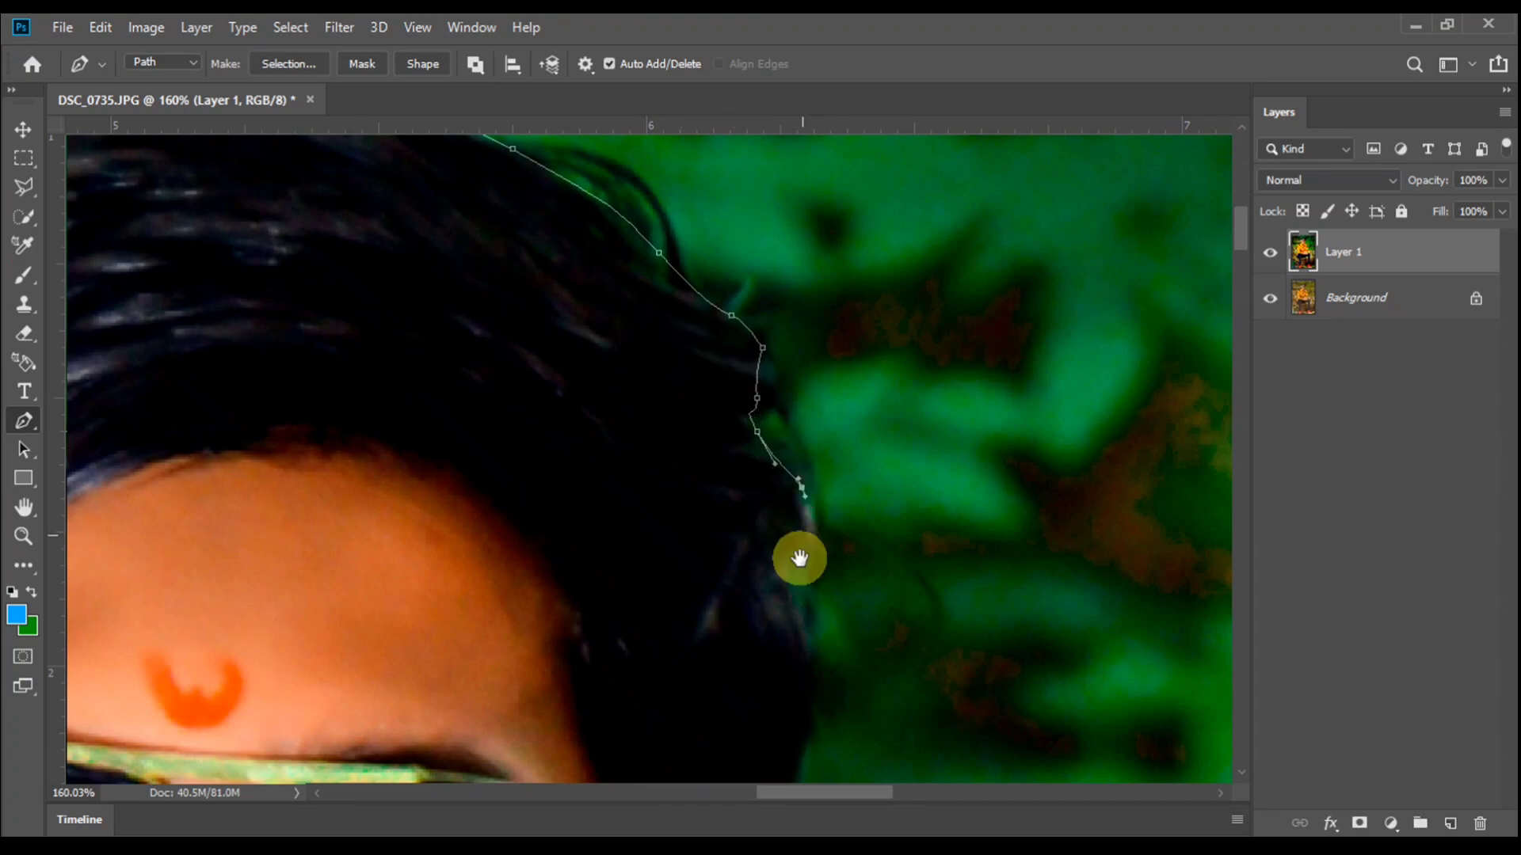
- Extend the path down the remaining hair edge to the top of the ear on the photo's right side
drag(799, 559, 769, 420)
drag(779, 480, 792, 399)
drag(756, 523, 752, 528)
drag(746, 591, 786, 355)
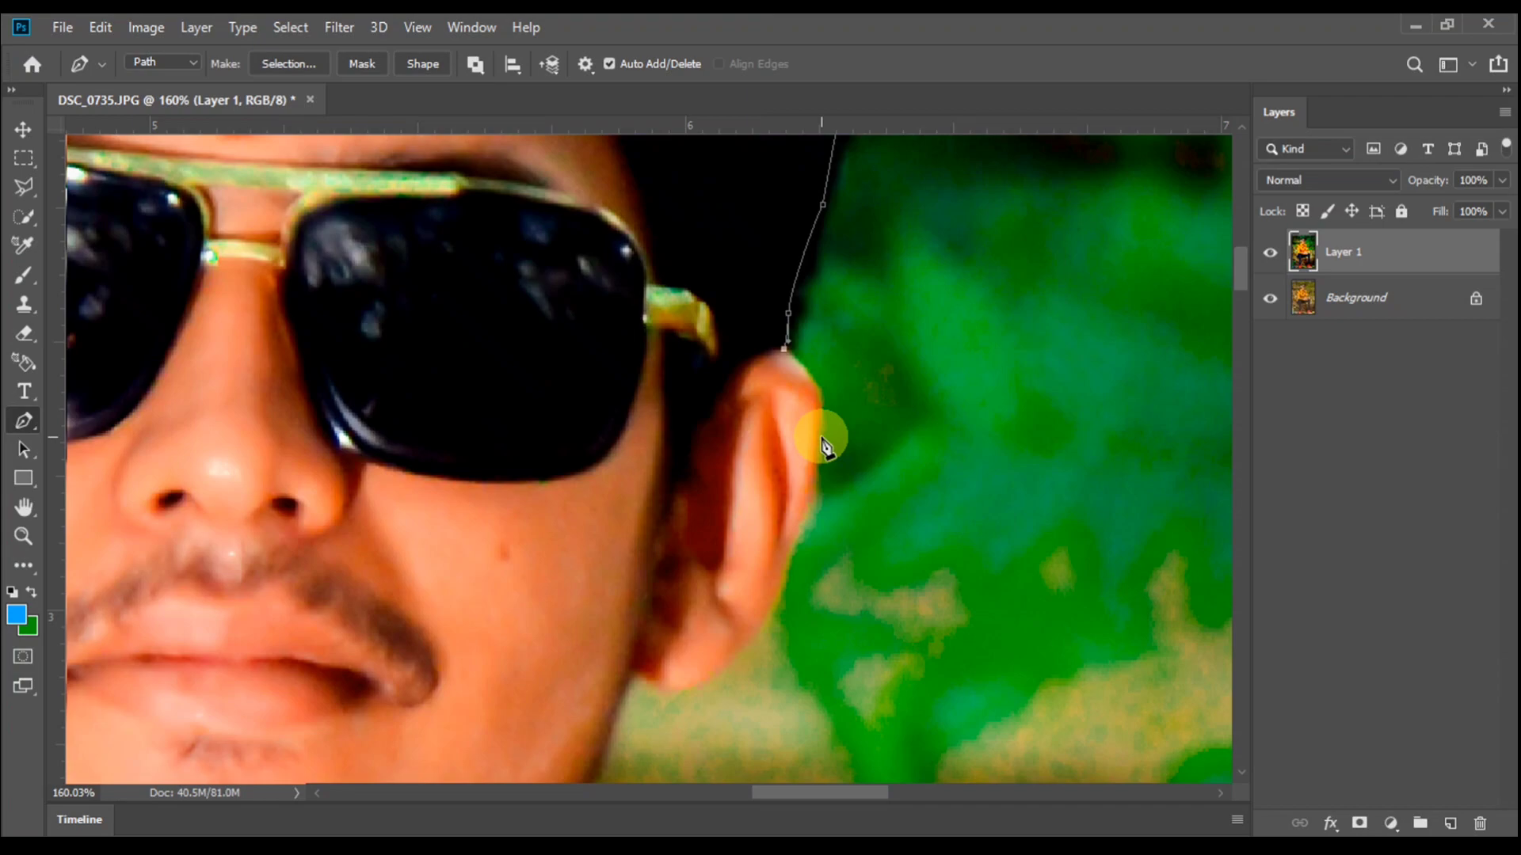
- Trace the path around the ear and earlobe and onto the jawline on the photo's right side
drag(802, 518, 774, 464)
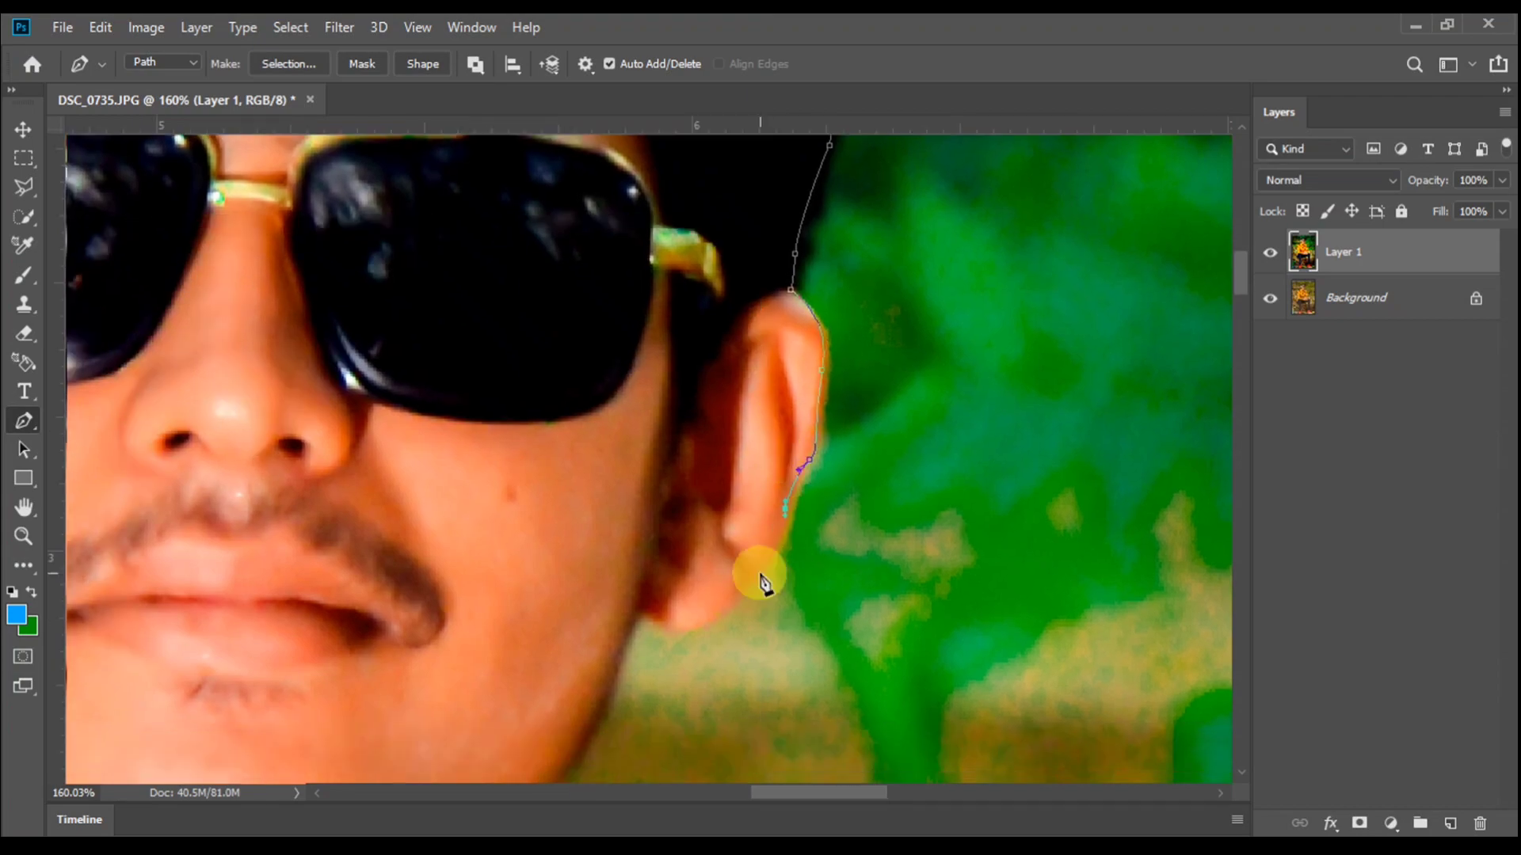
drag(723, 597, 803, 366)
drag(765, 464, 742, 509)
drag(739, 487, 717, 394)
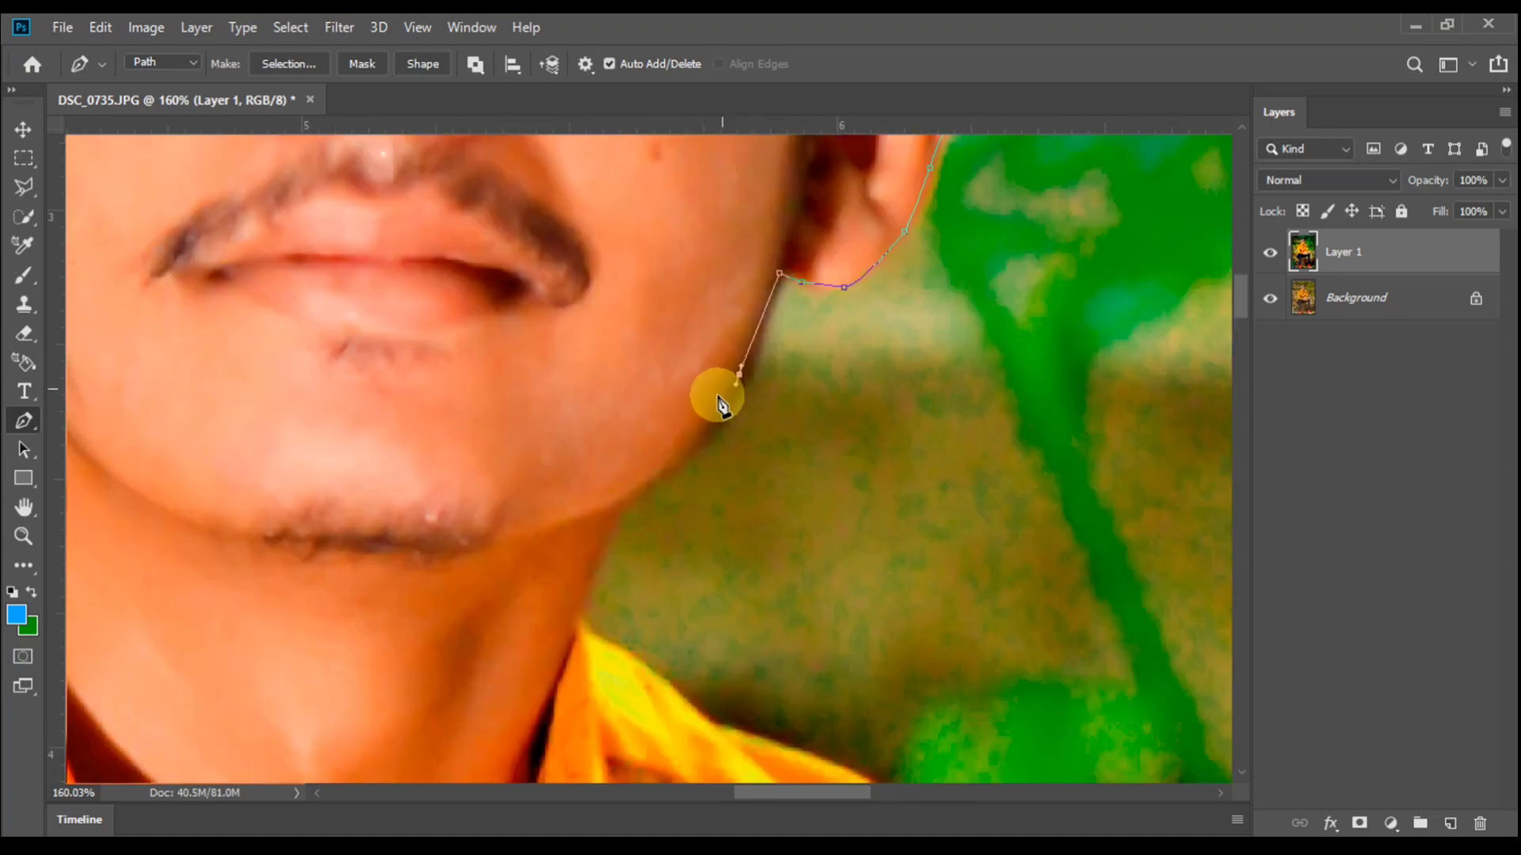
- Continue the path along the jaw and neck and onto the shirt collar
drag(655, 480, 646, 427)
click(611, 576)
drag(632, 627, 581, 450)
click(614, 476)
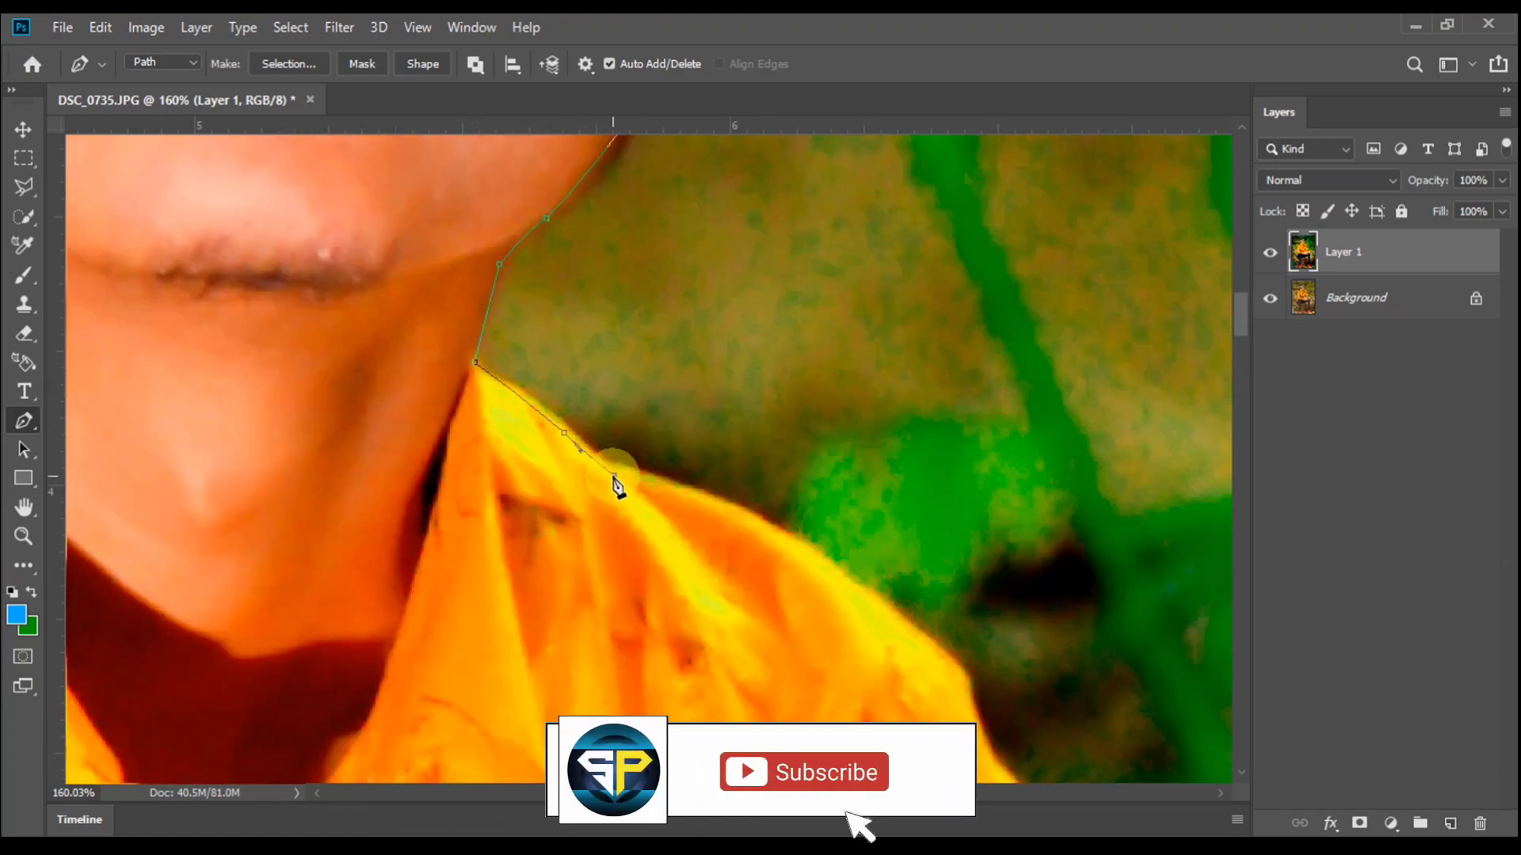
- Trace the path over the shoulder on the photo's right side to the top of the arm
drag(659, 486, 525, 436)
drag(752, 541, 611, 393)
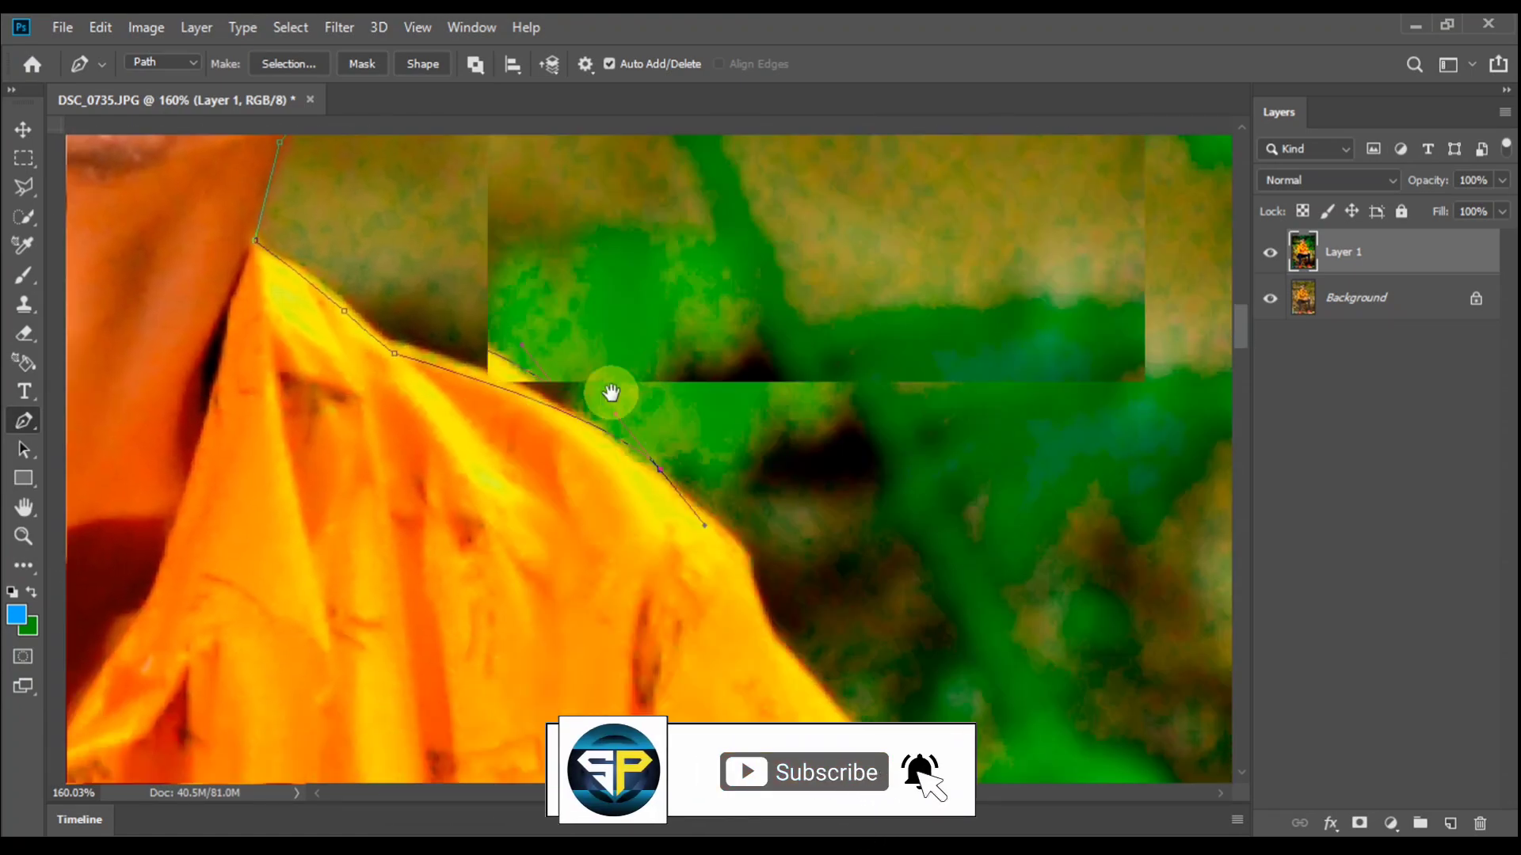
click(654, 485)
drag(662, 543, 717, 621)
drag(671, 529, 638, 430)
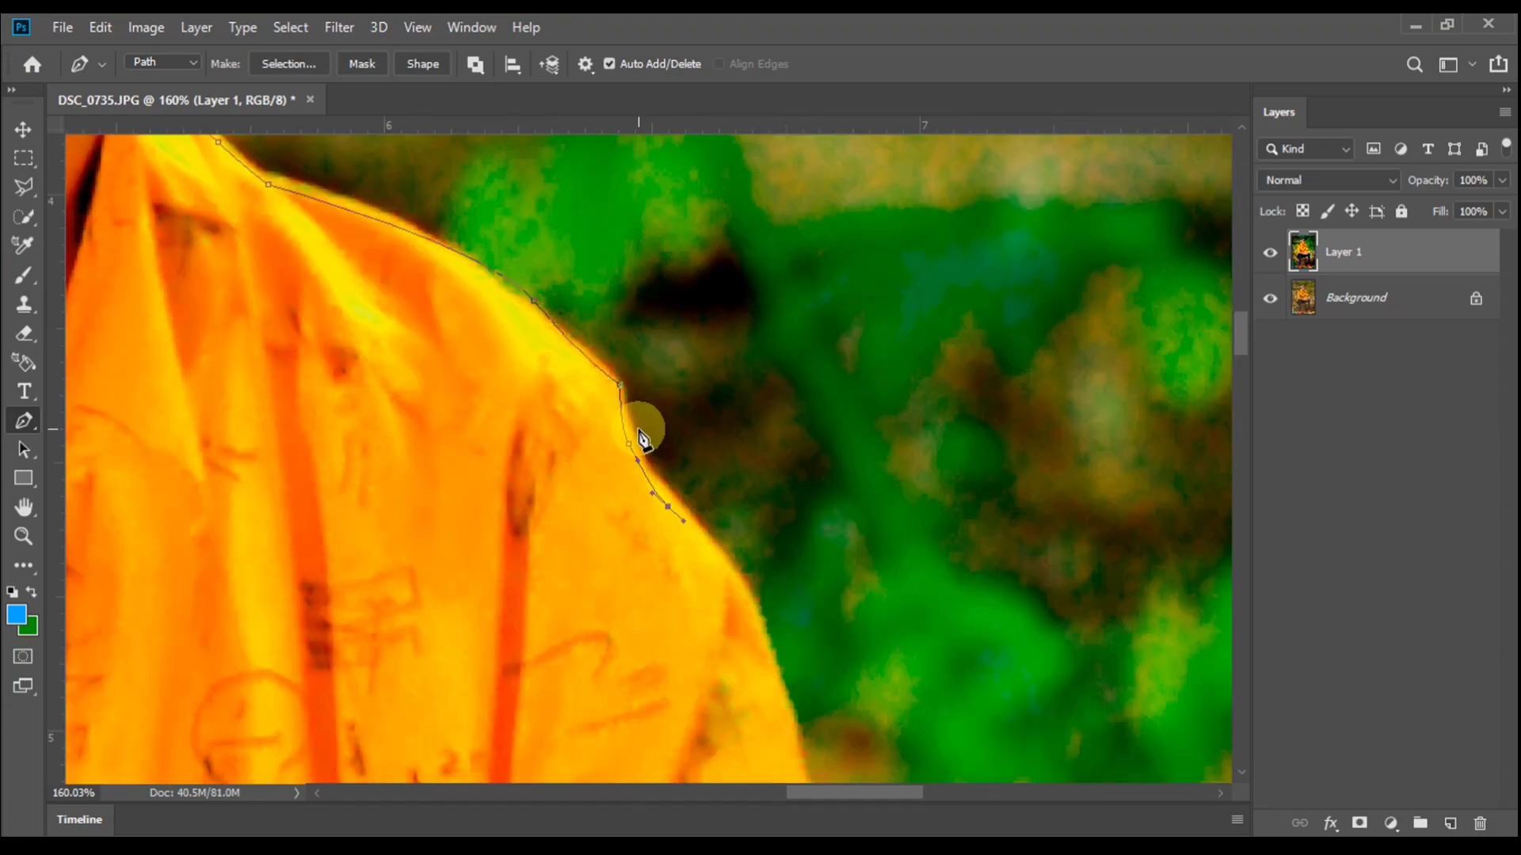
- Follow the outer edge of the upper sleeve downward with the pen path
drag(744, 597, 755, 627)
drag(754, 598, 725, 492)
click(762, 632)
drag(762, 633, 735, 465)
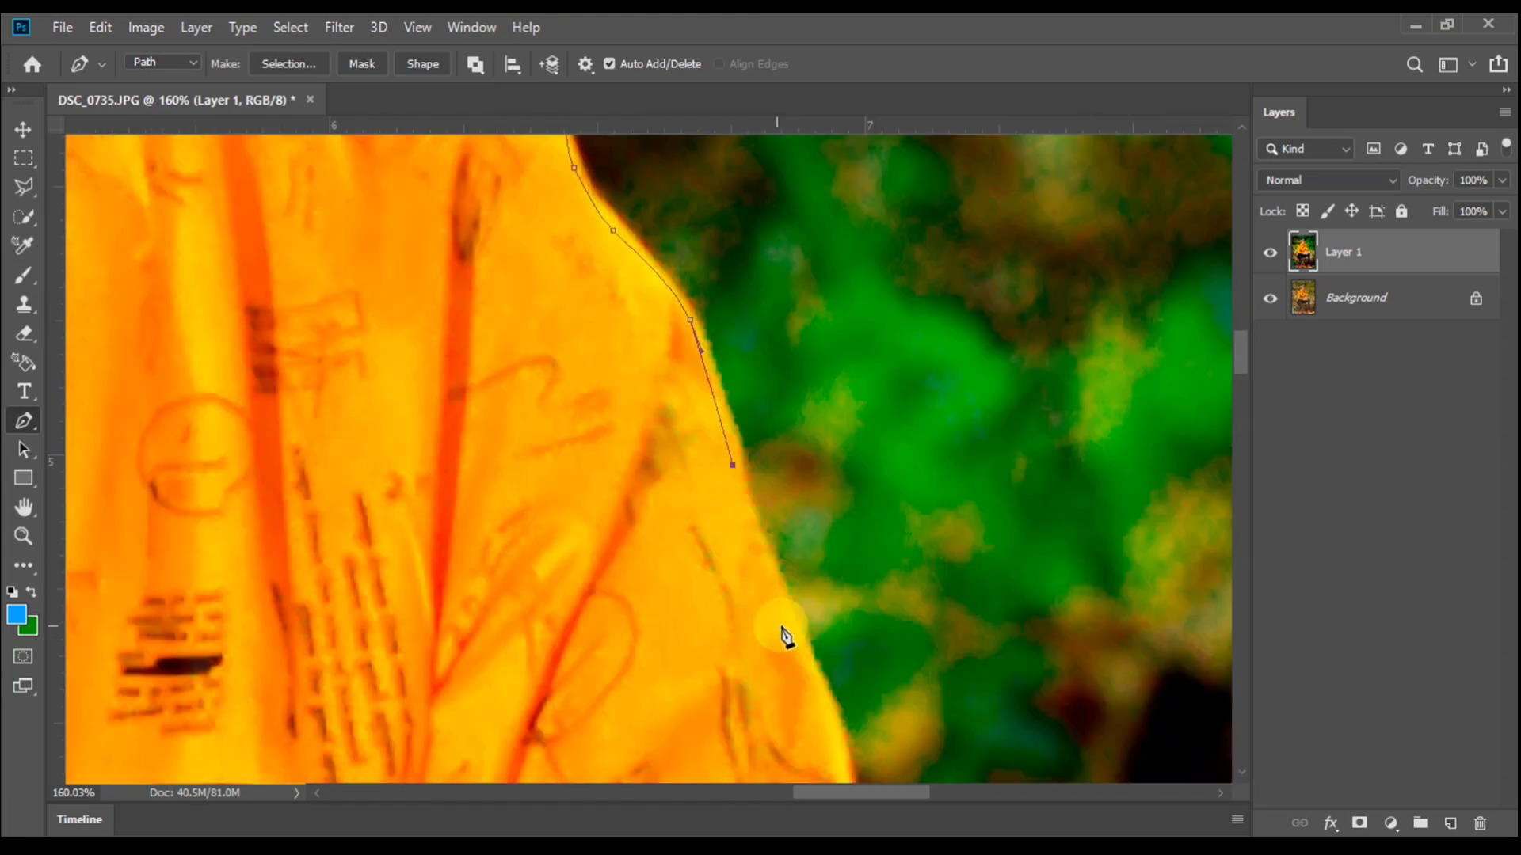
click(789, 626)
drag(794, 580, 775, 618)
drag(776, 615, 776, 475)
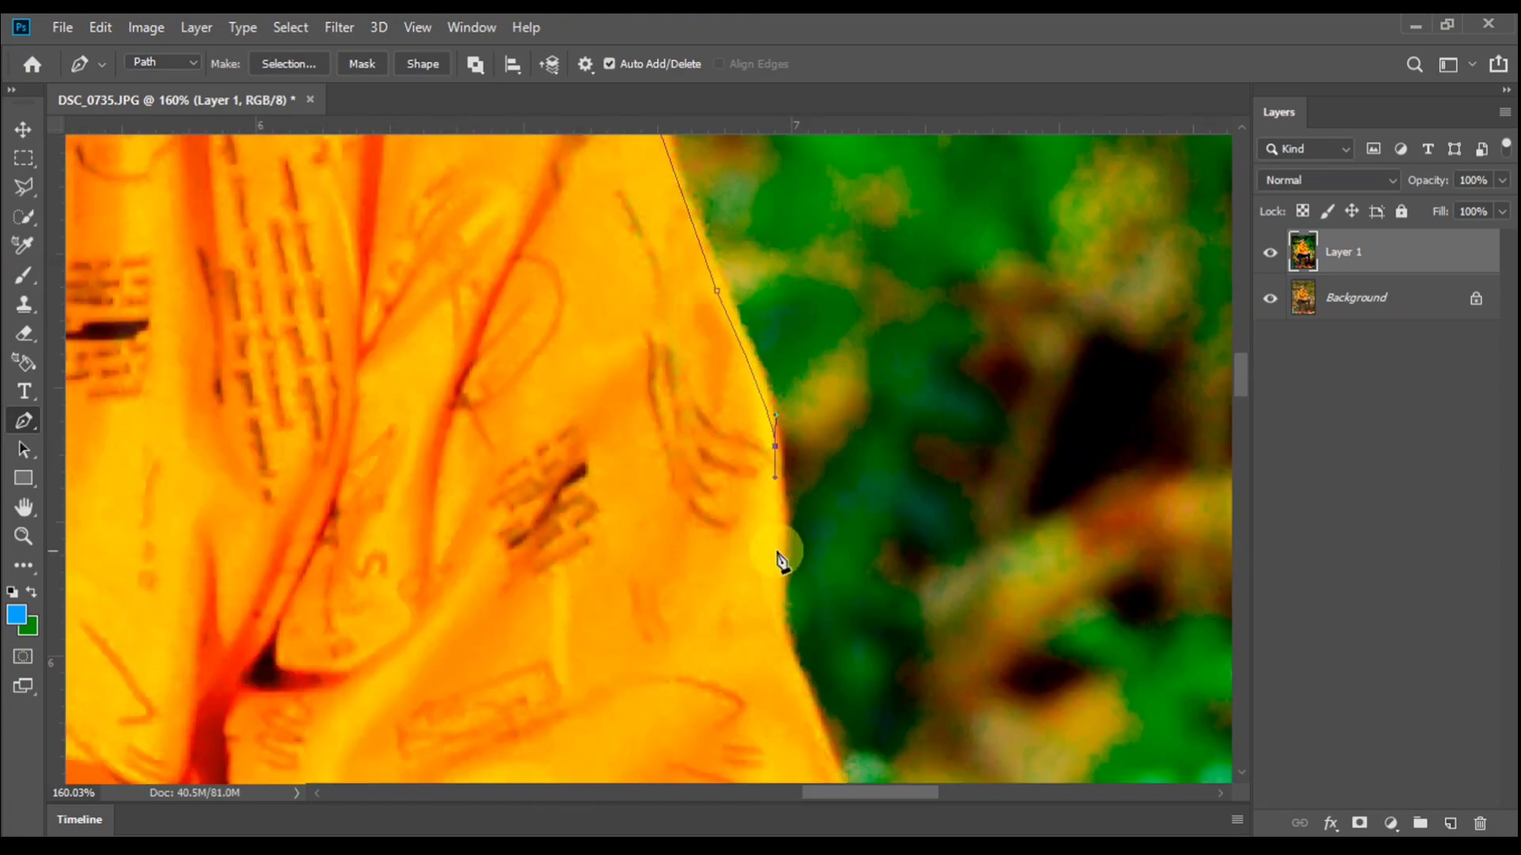
- Continue the pen path past the elbow area along the sleeve's outer edge
click(777, 556)
drag(781, 623, 781, 475)
click(775, 475)
drag(819, 583, 801, 478)
click(831, 555)
drag(850, 661, 822, 543)
click(821, 544)
- Trace the path down the forearm sleeve to the folds above the cuff
drag(821, 598, 784, 432)
click(801, 488)
drag(812, 510, 815, 542)
drag(797, 441, 773, 290)
drag(787, 449, 777, 382)
click(799, 507)
click(788, 460)
click(788, 545)
drag(787, 554, 764, 373)
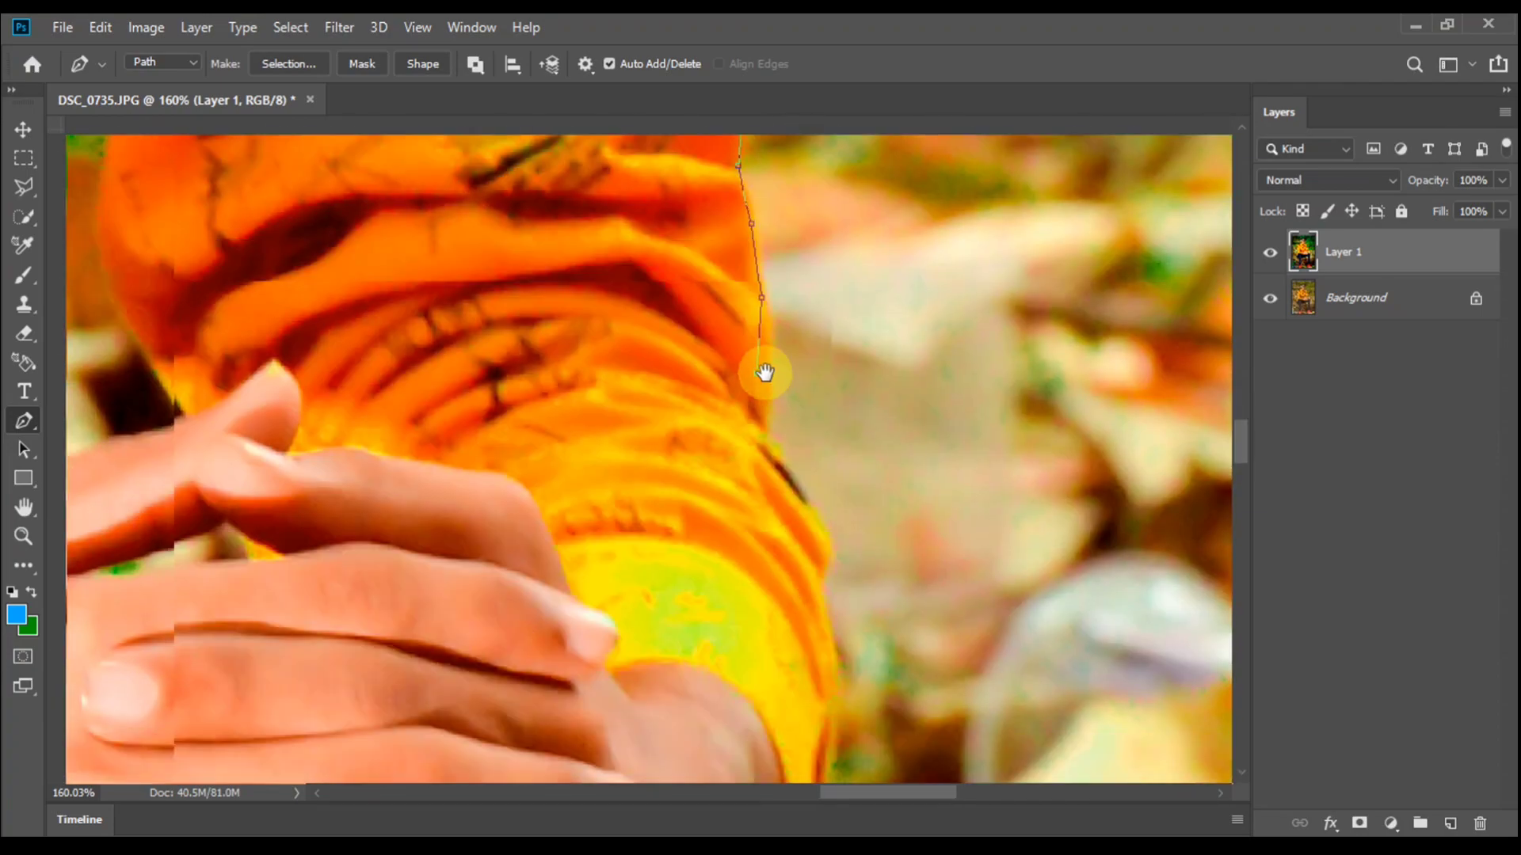
- Extend the path around the sleeve cuff beside the hands down to the trousers
key(ctrl+minus)
key(ctrl+minus)
key(ctrl+minus)
key(ctrl+minus)
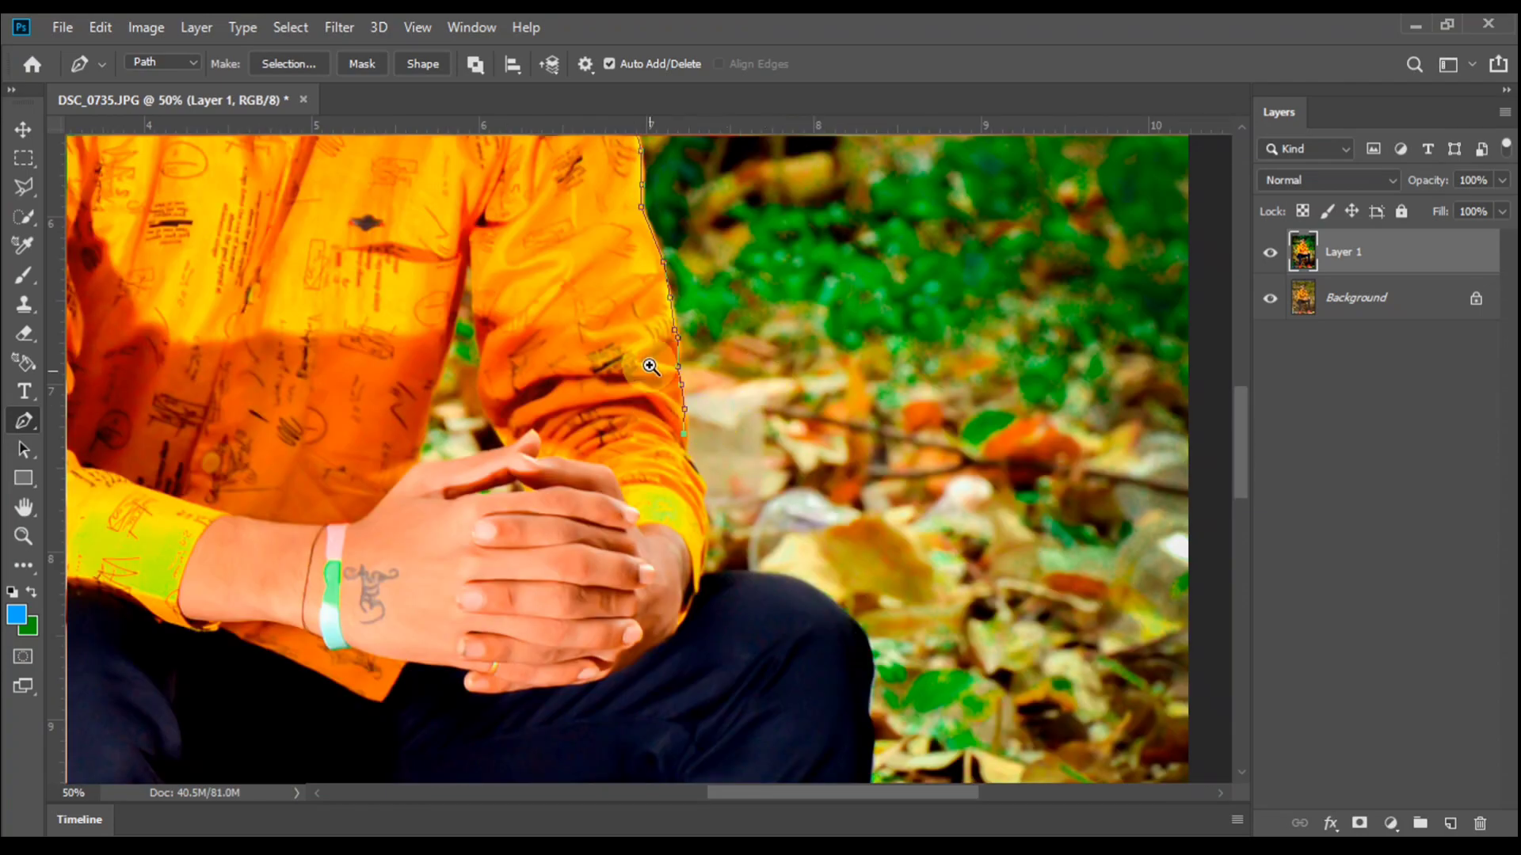
drag(782, 544, 829, 544)
click(569, 317)
click(587, 365)
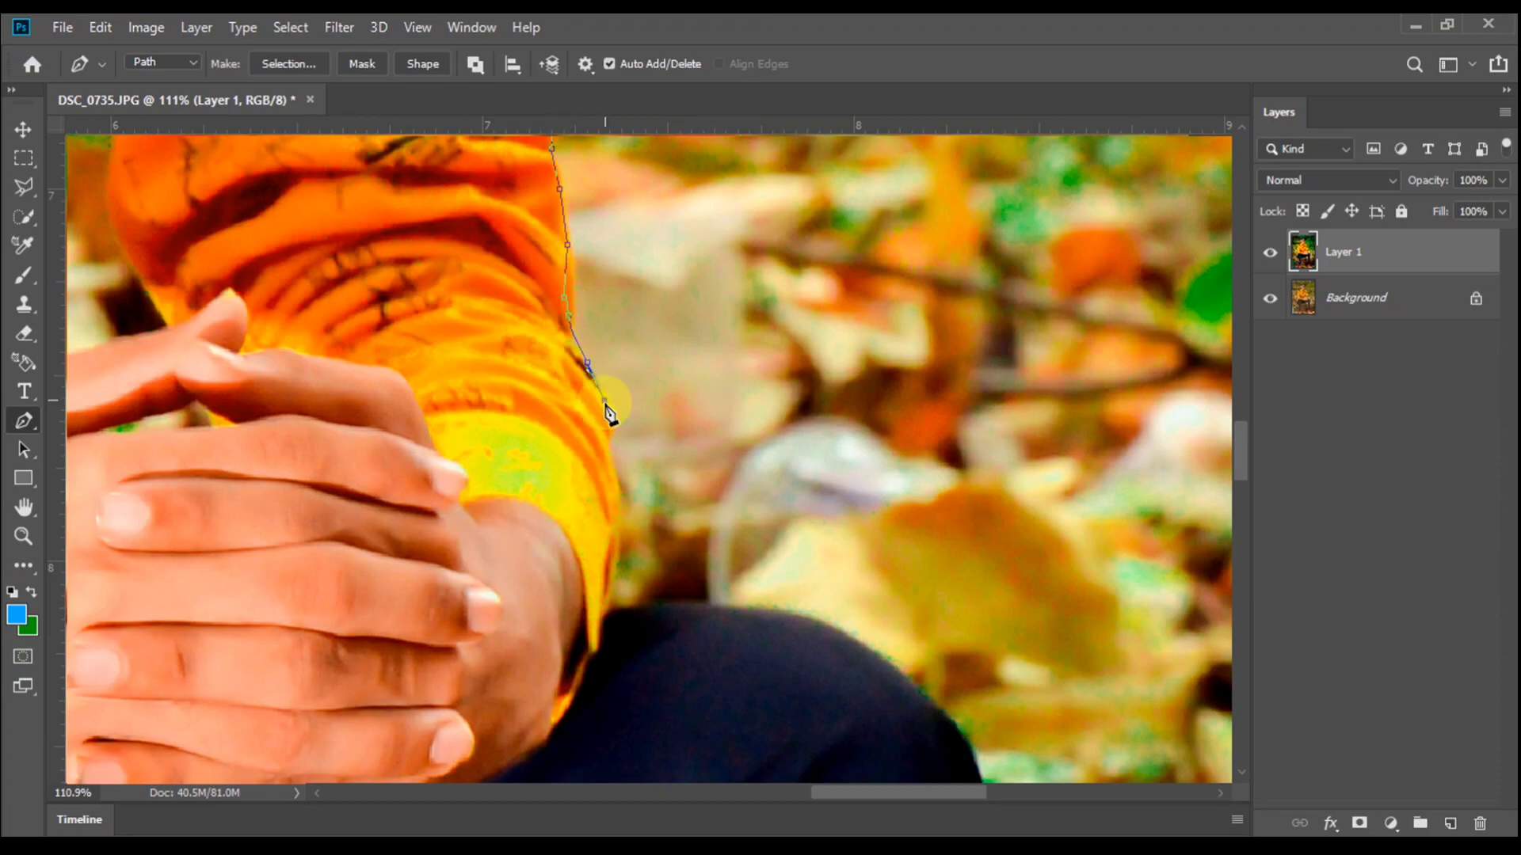
click(614, 473)
click(612, 609)
- Curve the pen path over the top of the knee on the photo's right side
scroll(637, 590, down, 1)
scroll(637, 590, right, 1)
drag(634, 552, 578, 514)
drag(709, 568, 731, 630)
scroll(717, 625, down, 1)
scroll(716, 626, right, 1)
- Continue the pen path down the outer side of the knee on the photo's right
click(713, 729)
drag(729, 727, 683, 583)
drag(681, 654, 684, 497)
click(685, 498)
drag(690, 641, 679, 524)
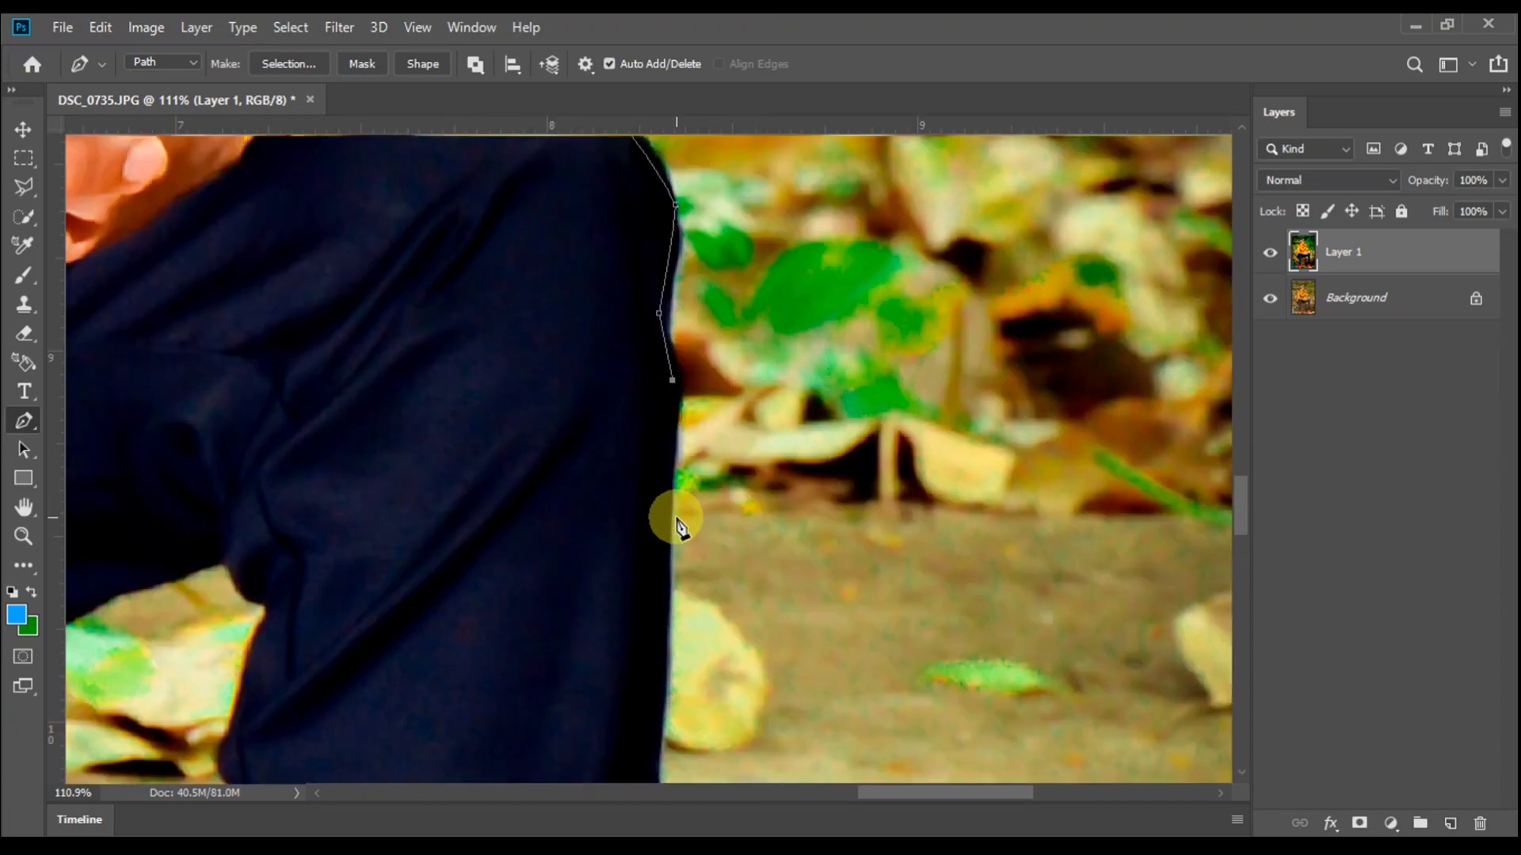
- Extend the path to the bench's top edge and along it beyond the photo's right border
scroll(672, 524, down, 5)
click(821, 480)
click(881, 487)
key(ctrl+0)
scroll(885, 499, down, 1)
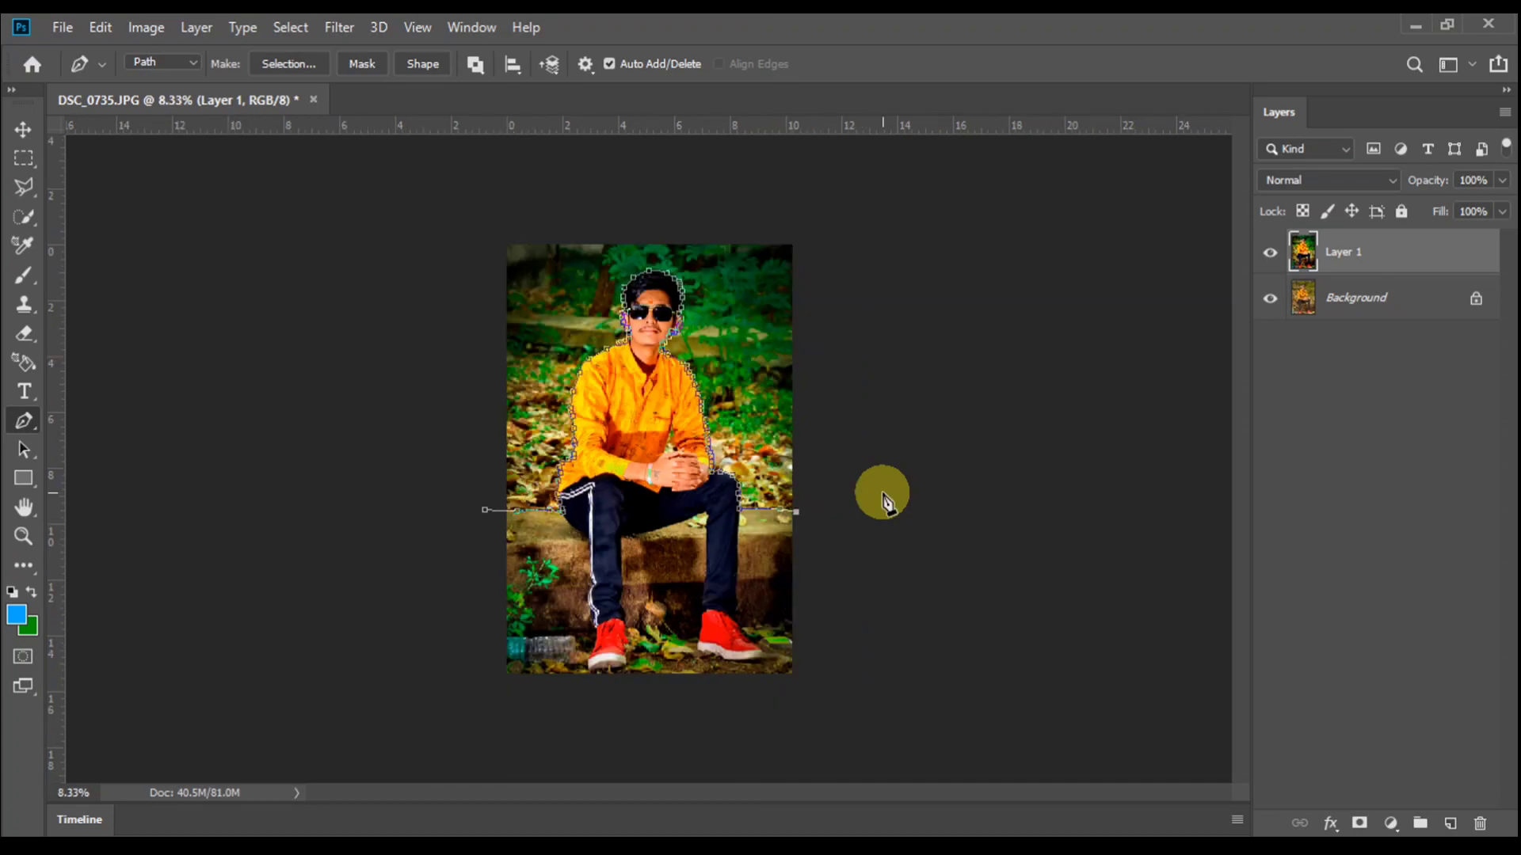
- Route the path around the outside of the canvas, close it at its starting point and convert it to a selection
click(881, 472)
click(815, 212)
click(673, 193)
click(424, 205)
click(425, 393)
click(484, 509)
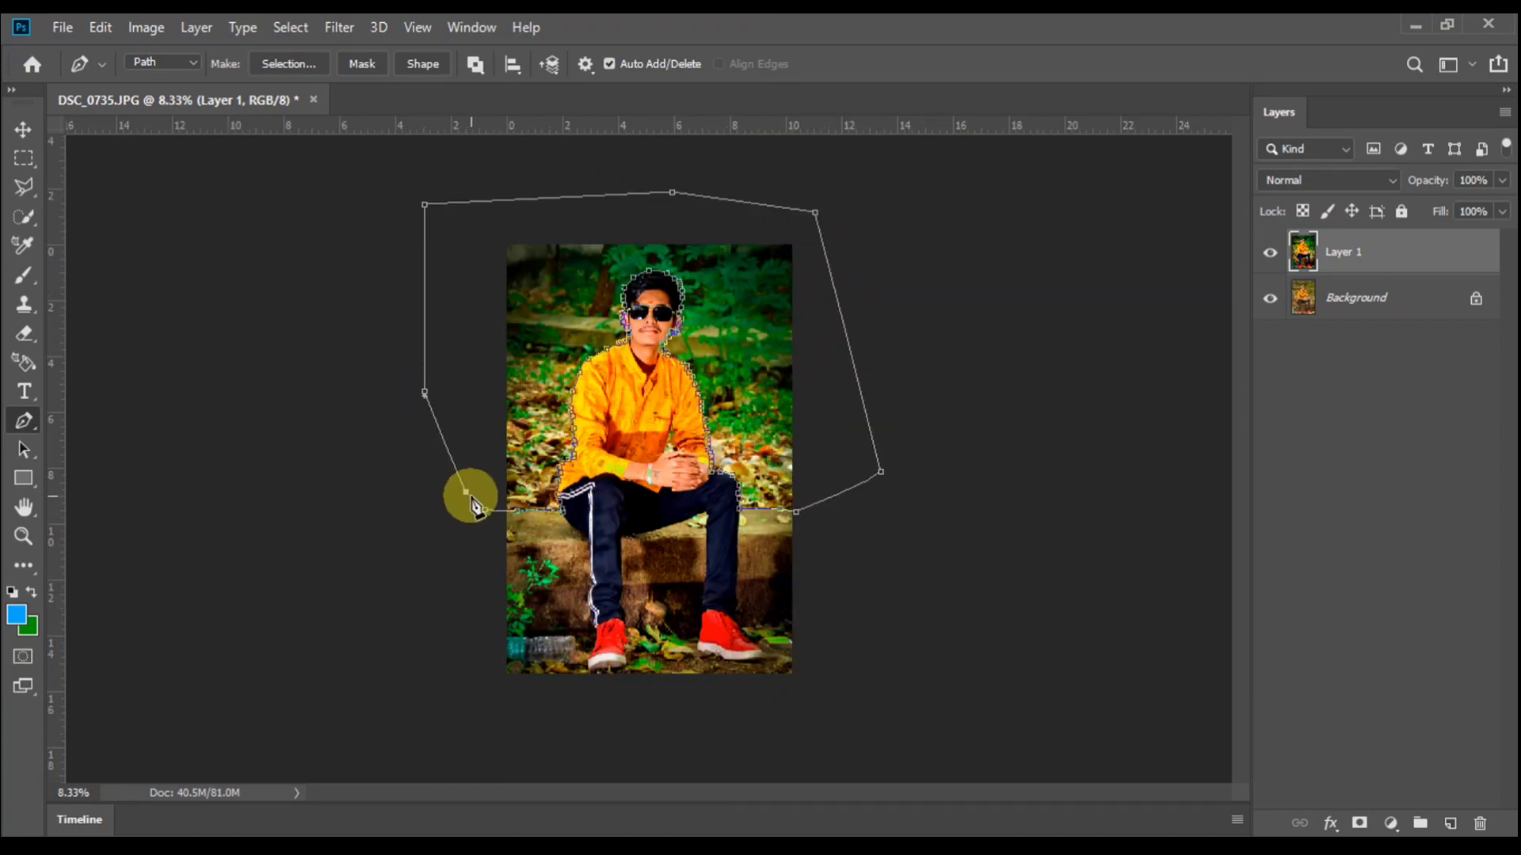
key(ctrl+Return)
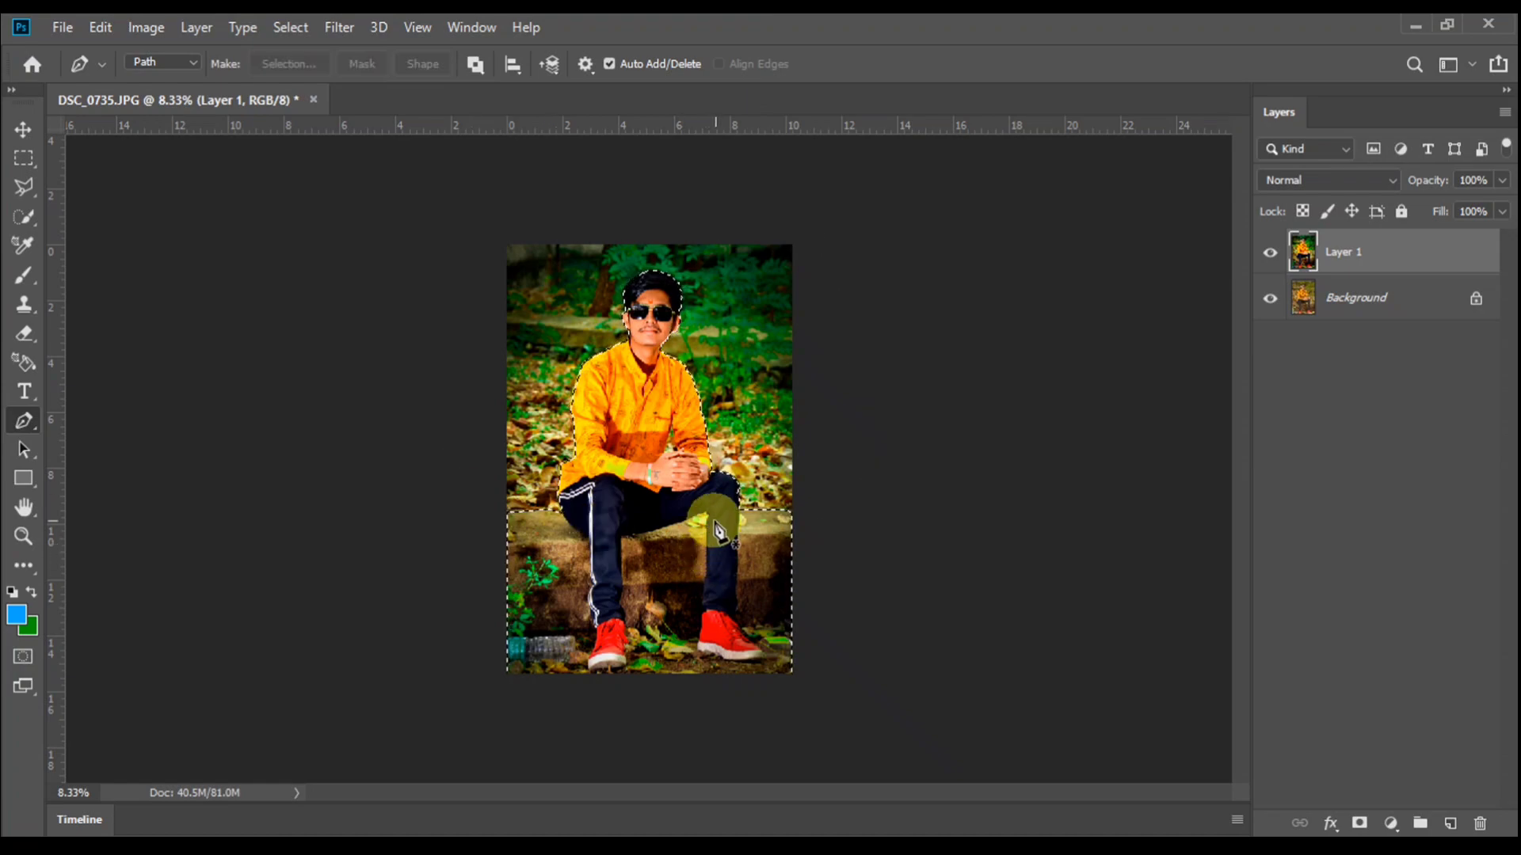
- Feather the selection by 1 pixel and copy the man and bench to a new layer
key(shift+F6)
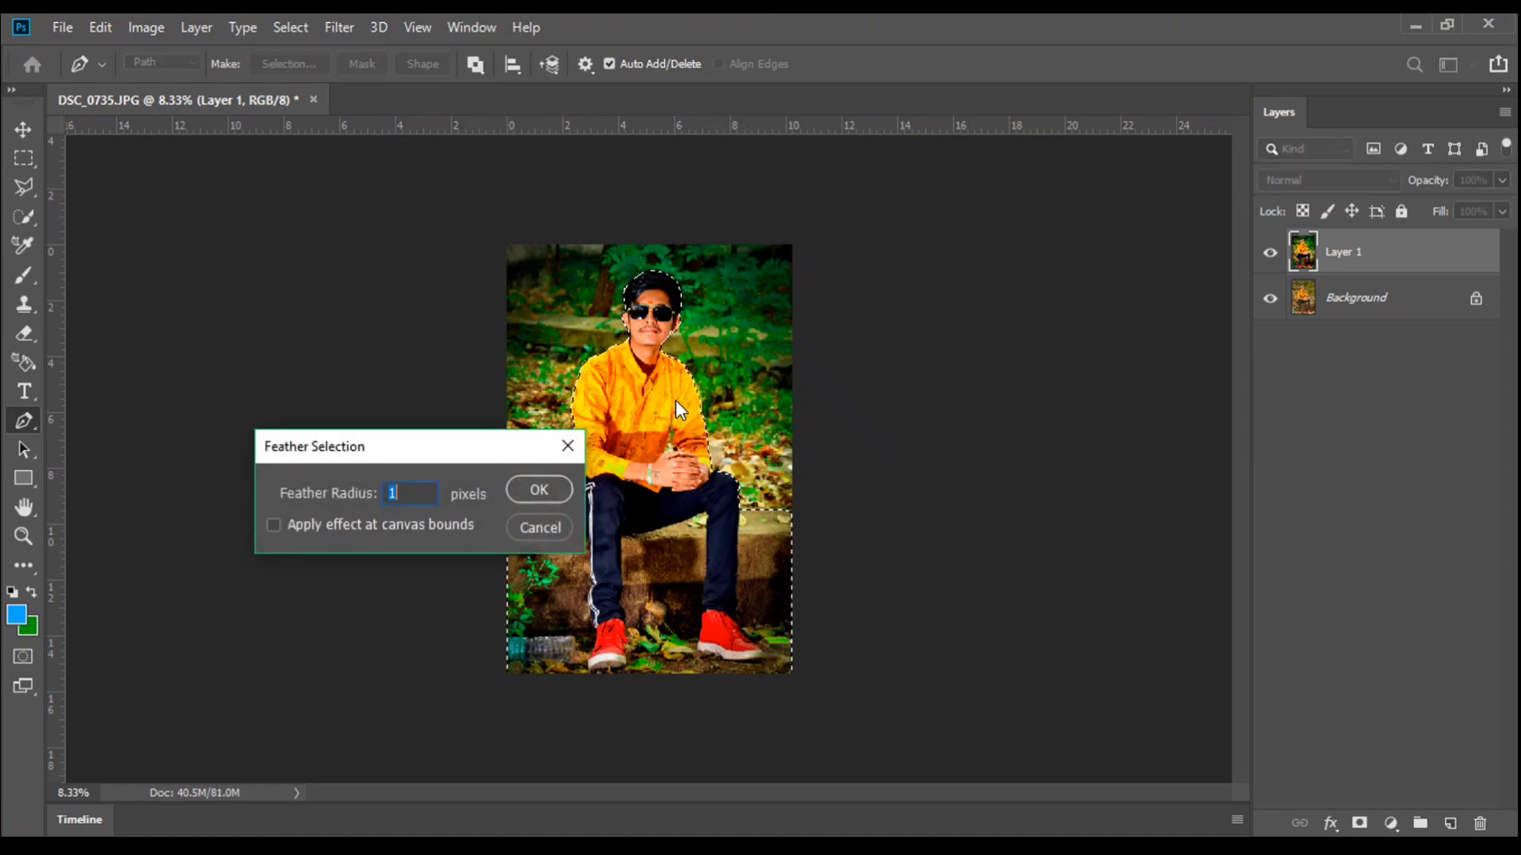
click(533, 490)
key(ctrl+j)
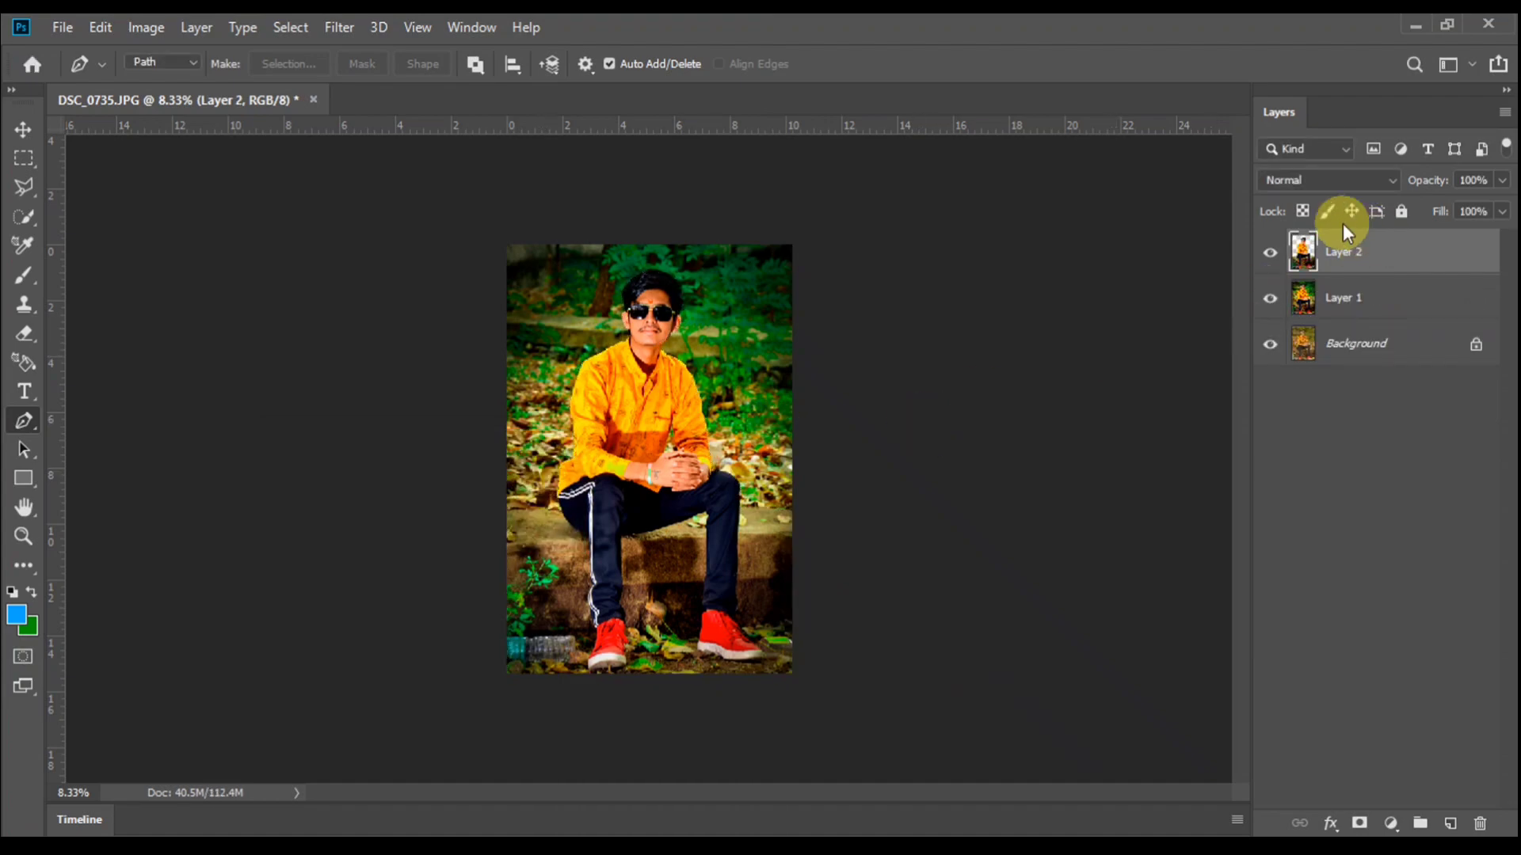
- Check the cut-out by toggling layer visibility, then clear the selection and make Layer 1 active with Layer 2 hidden
click(1269, 298)
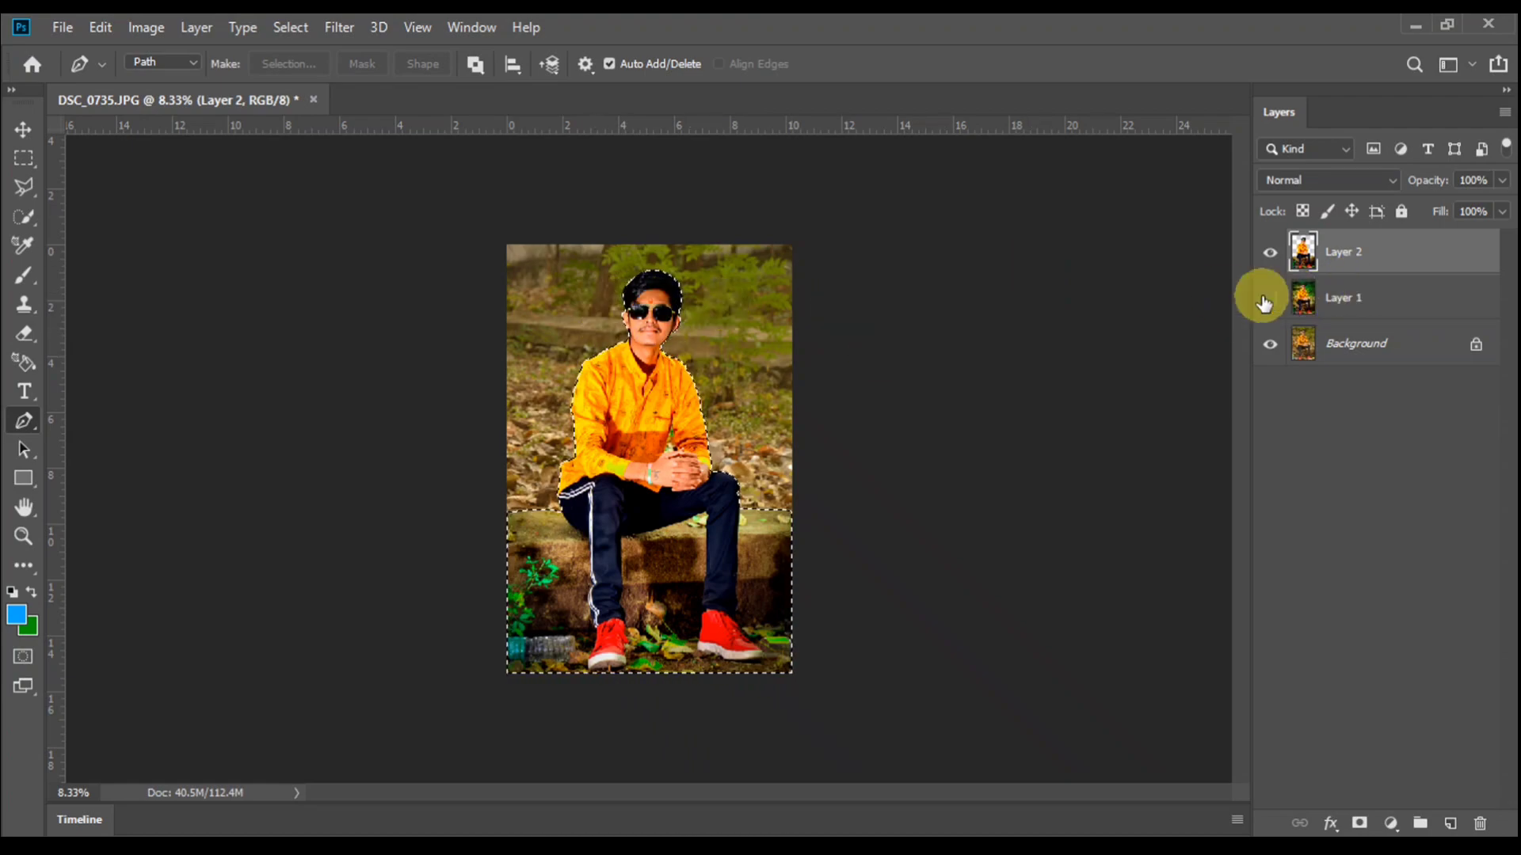
click(1270, 297)
click(1269, 252)
drag(435, 254, 815, 556)
key(ctrl+d)
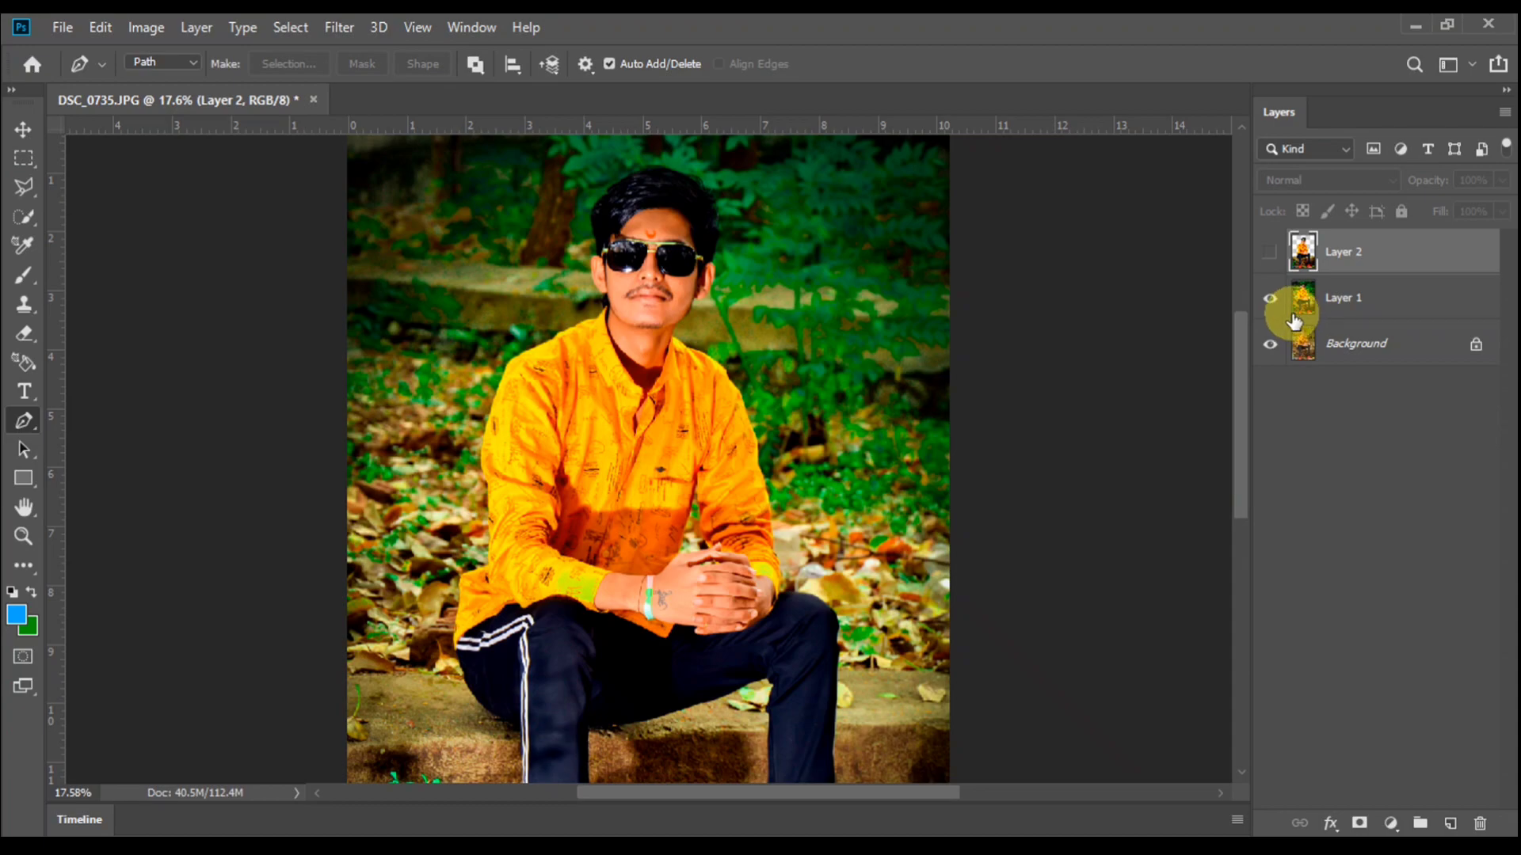
click(1315, 304)
click(337, 27)
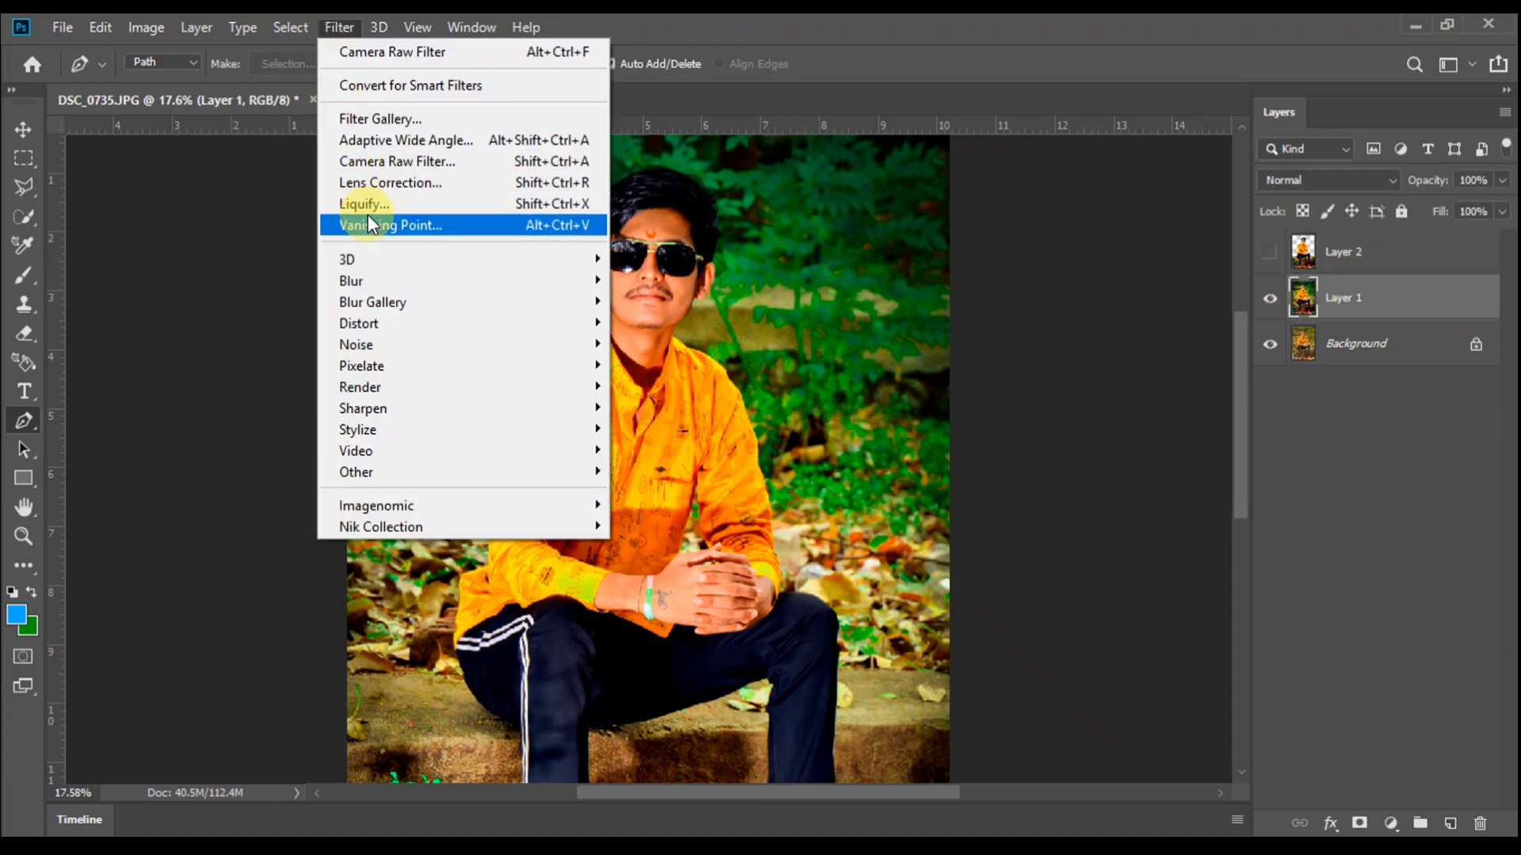
mouse_move(372, 301)
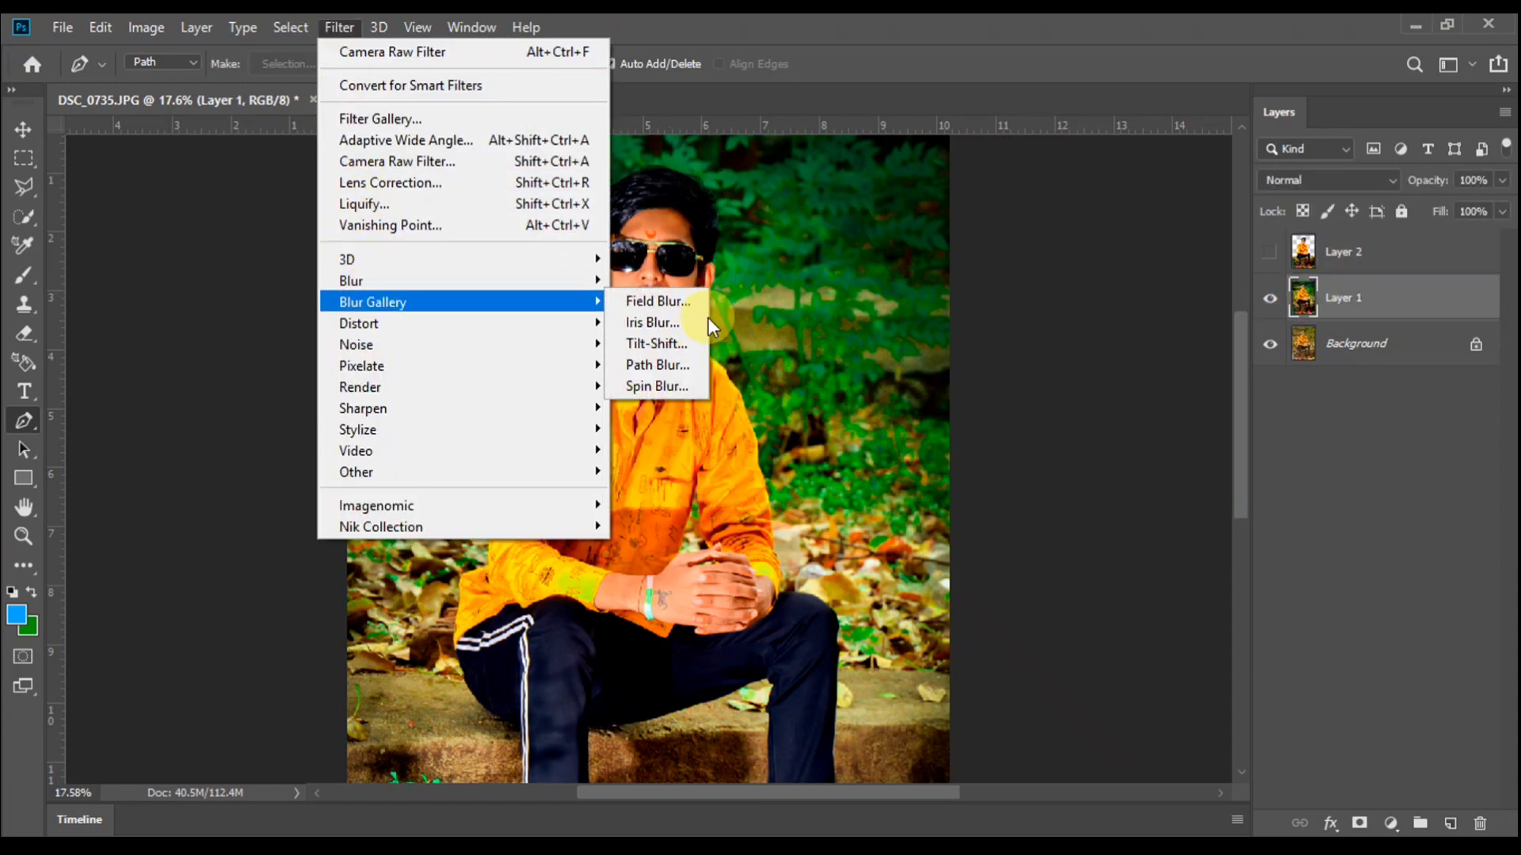
click(669, 343)
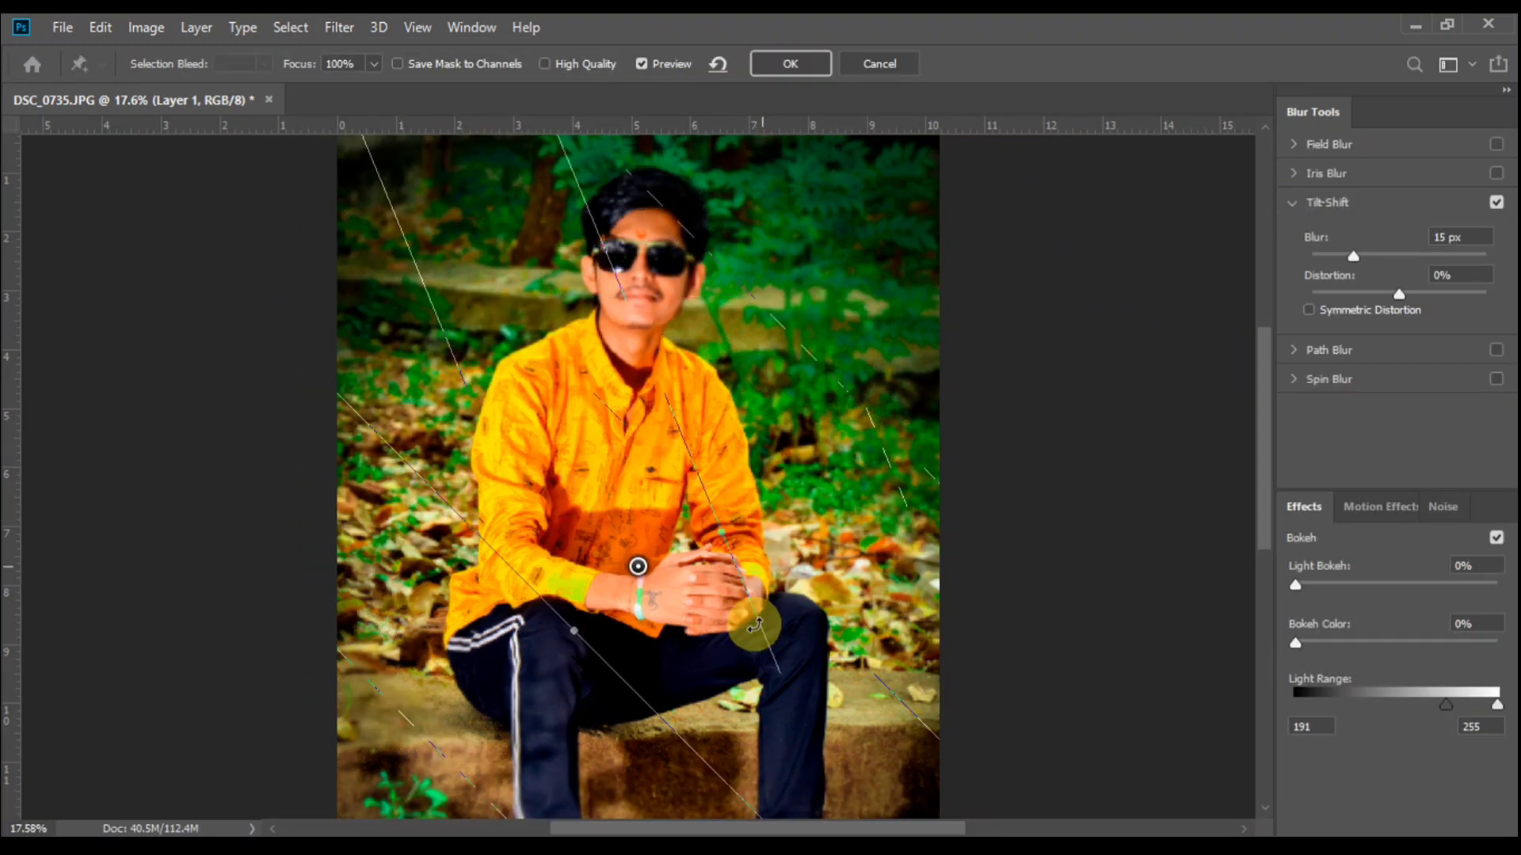
key(Return)
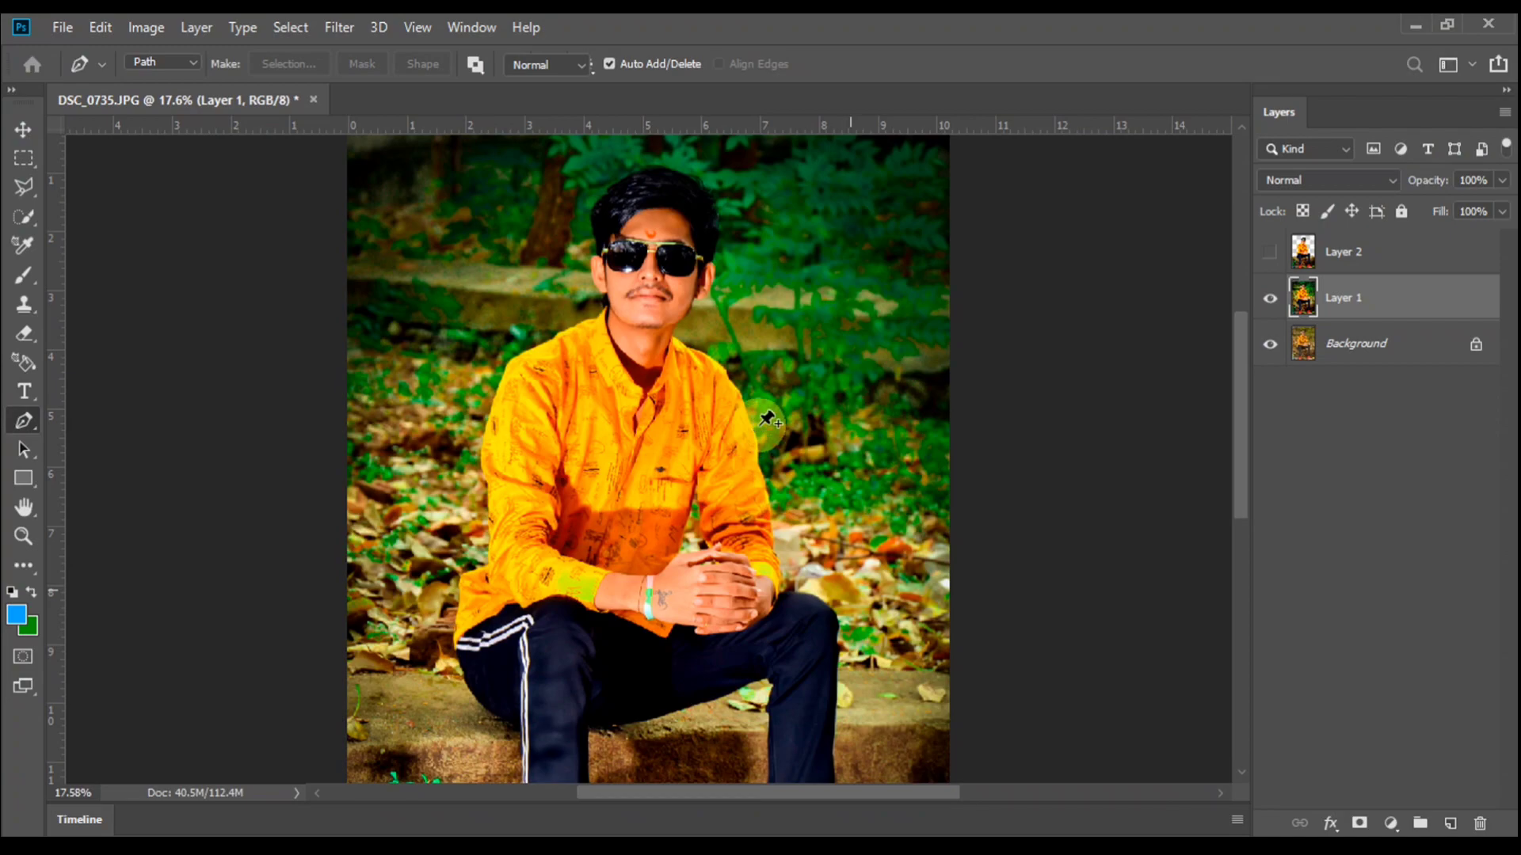
- Show Layer 2, start a Tilt-Shift blur on Layer 1 and move its focus centre down to the bench front
click(1270, 252)
click(342, 27)
mouse_move(397, 301)
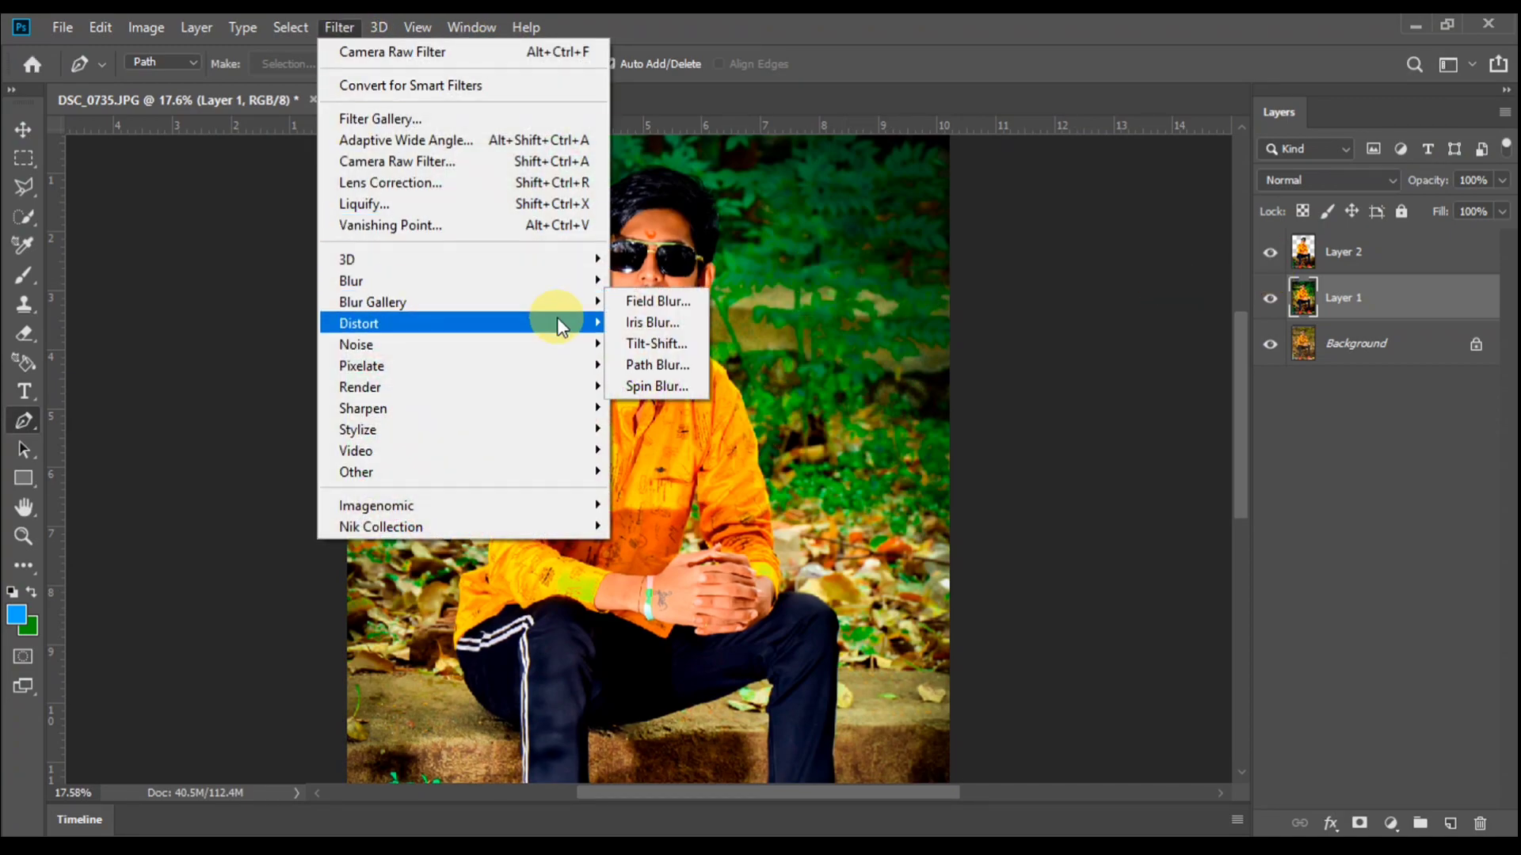
click(654, 343)
drag(676, 522, 687, 740)
key(ctrl+minus)
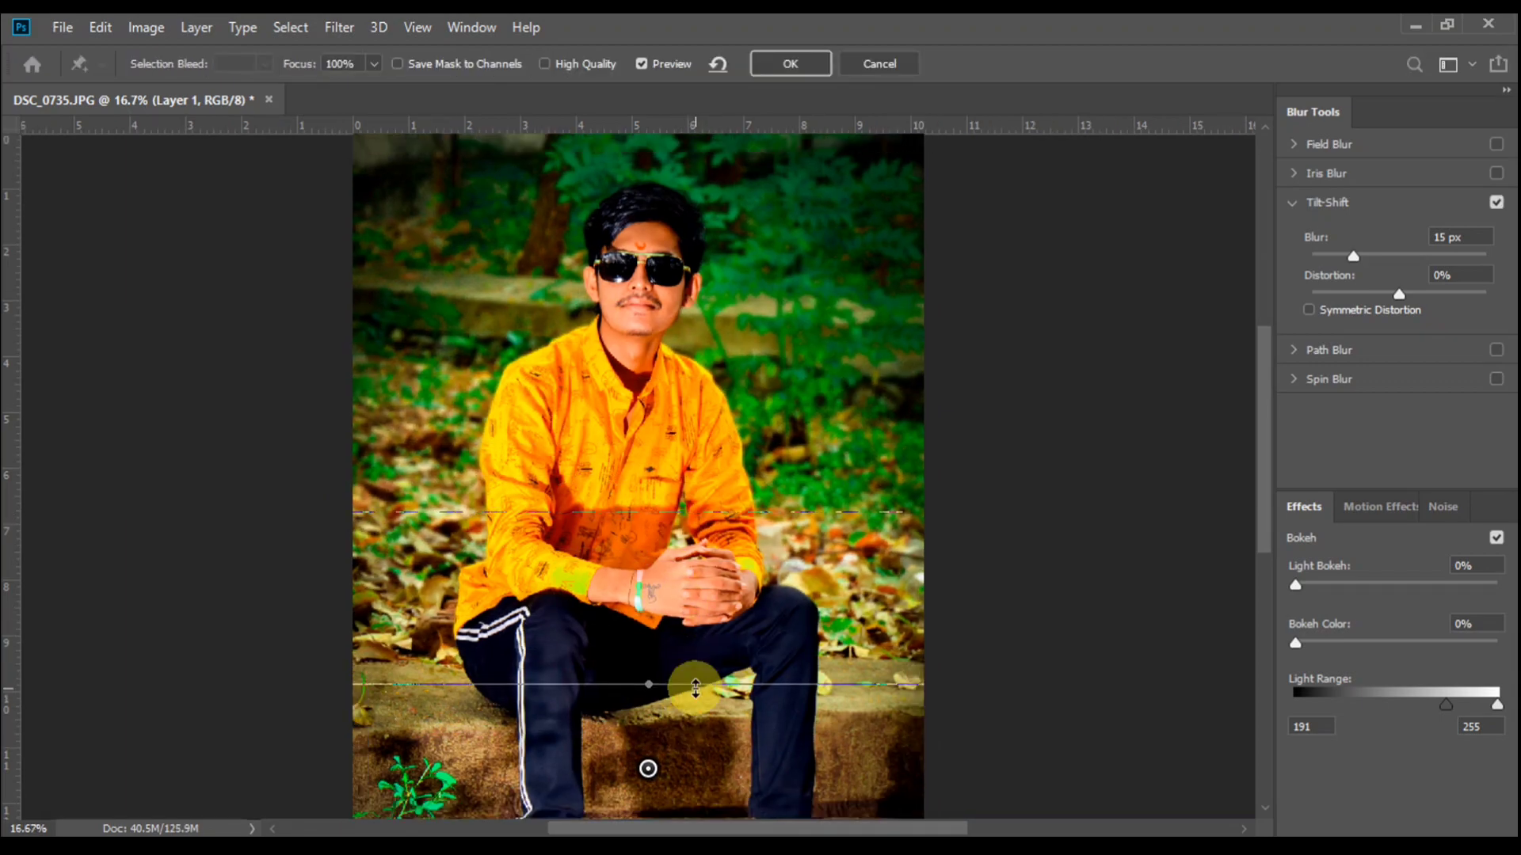
- Set Light Bokeh to 26% and Blur to 25 px, shift the focus centre slightly lower and apply the Tilt-Shift blur
drag(1330, 585, 1348, 584)
mouse_move(1354, 256)
mouse_down()
mouse_move(1405, 259)
mouse_move(1367, 258)
mouse_up()
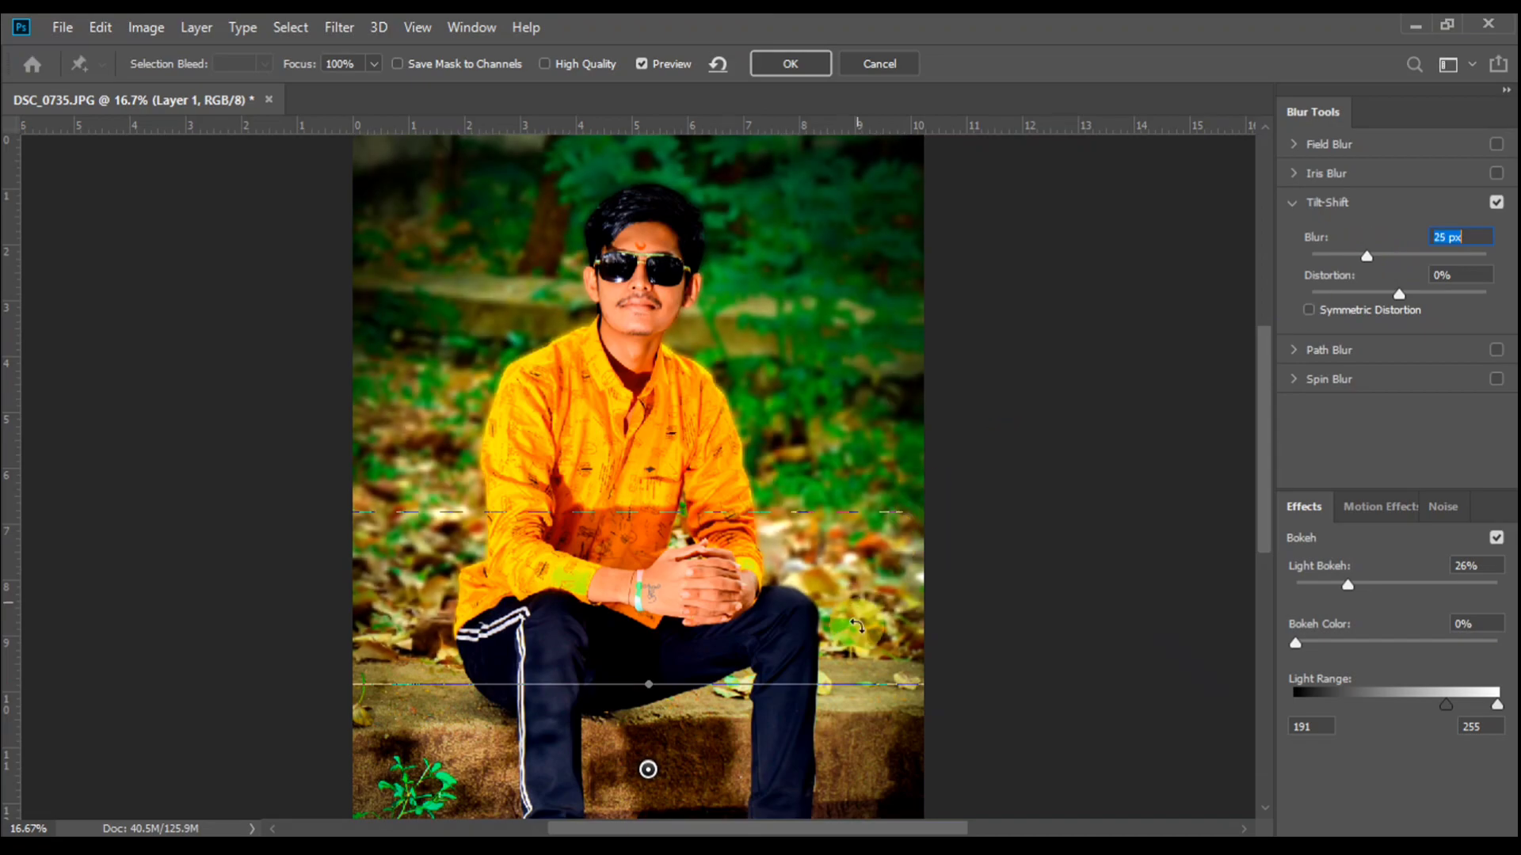
drag(734, 747, 745, 786)
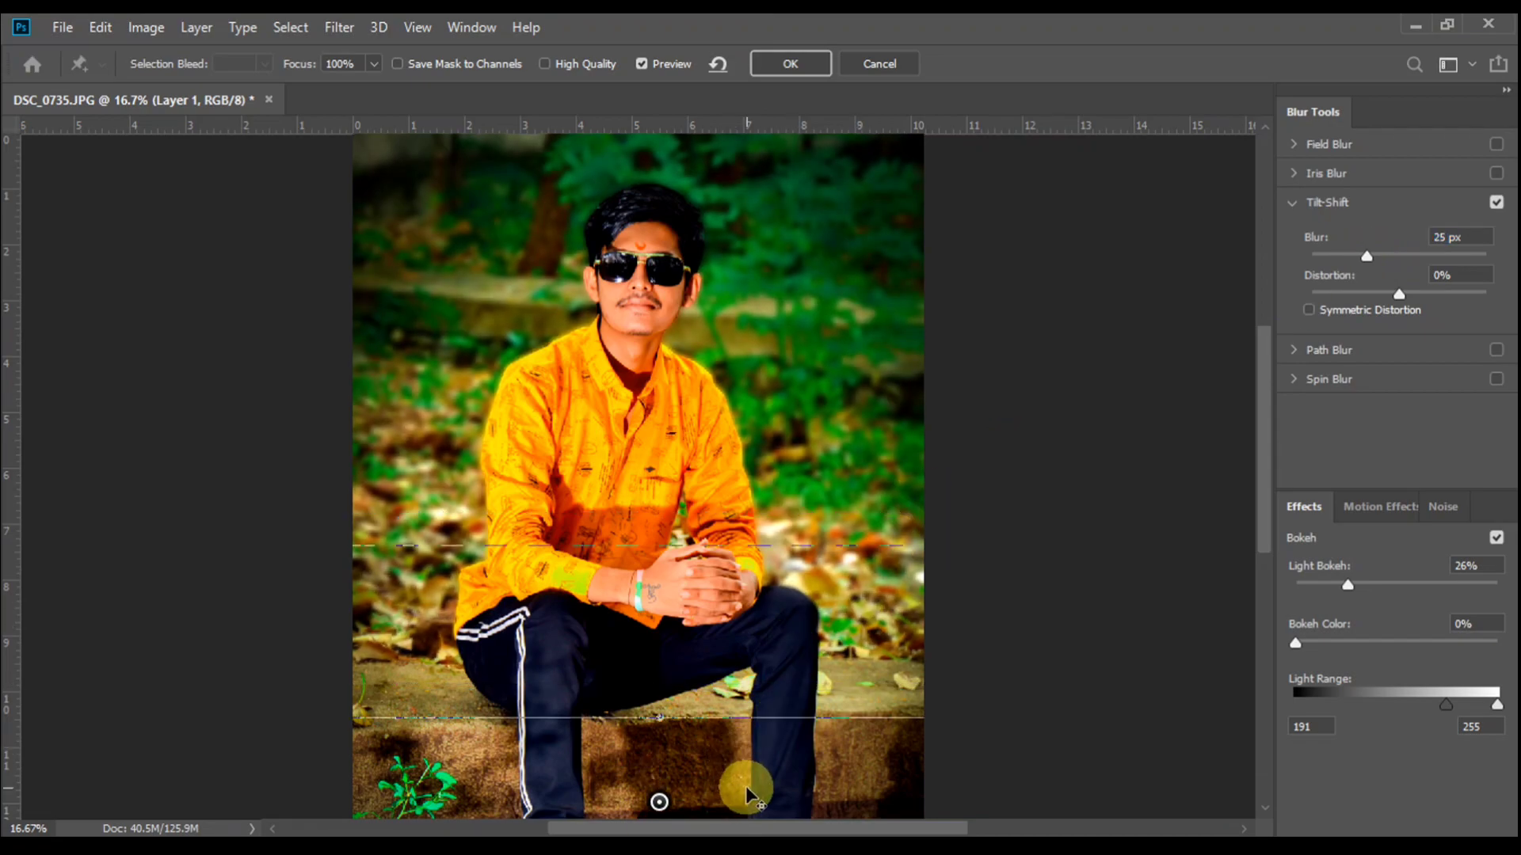
click(808, 61)
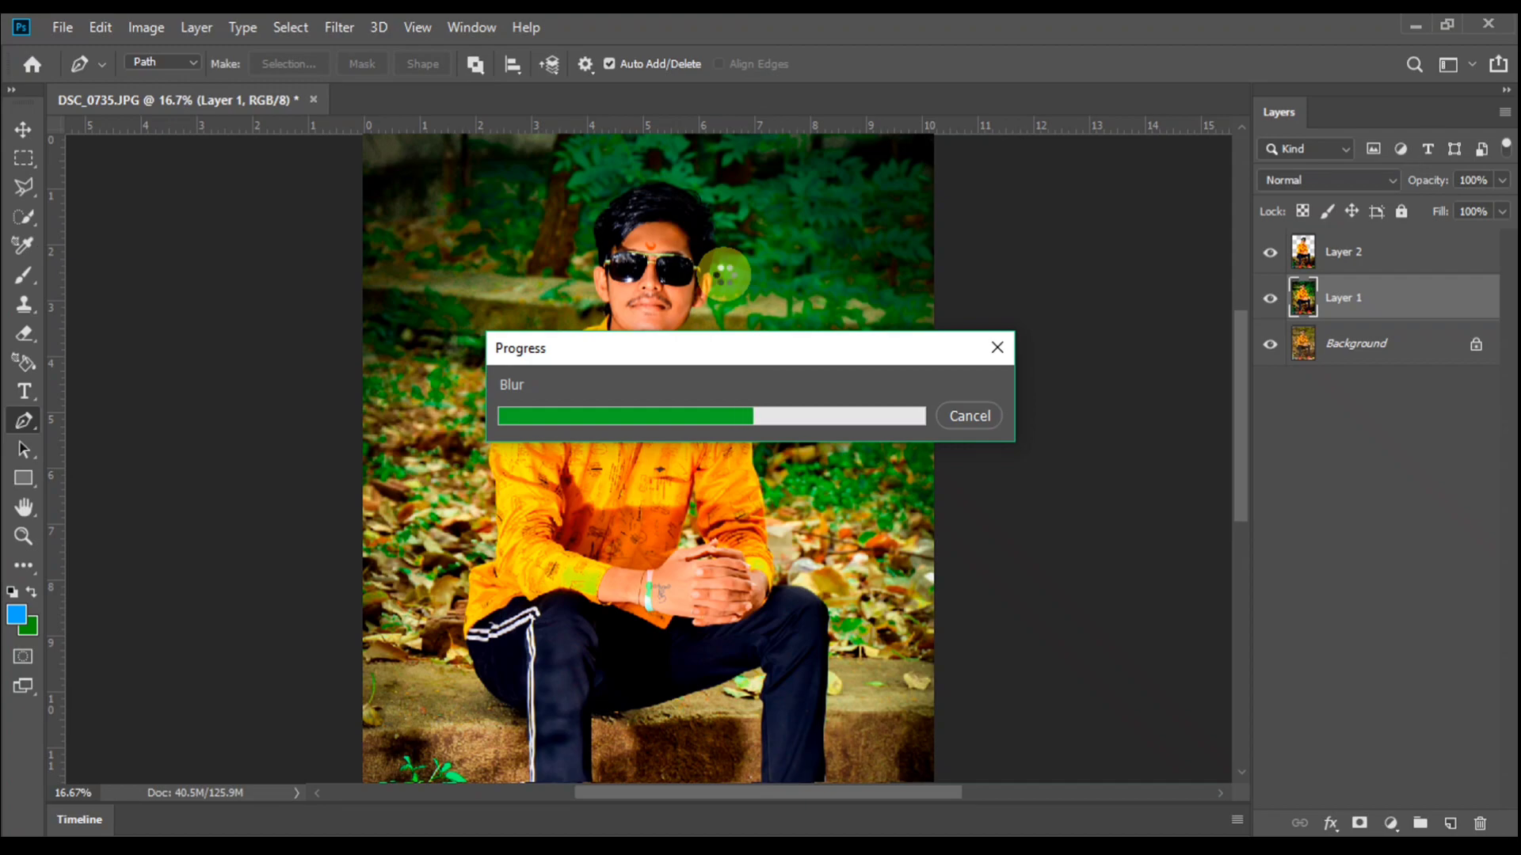
- Merge Layer 1 and Layer 2 into a single layer
scroll(726, 282, down, 3)
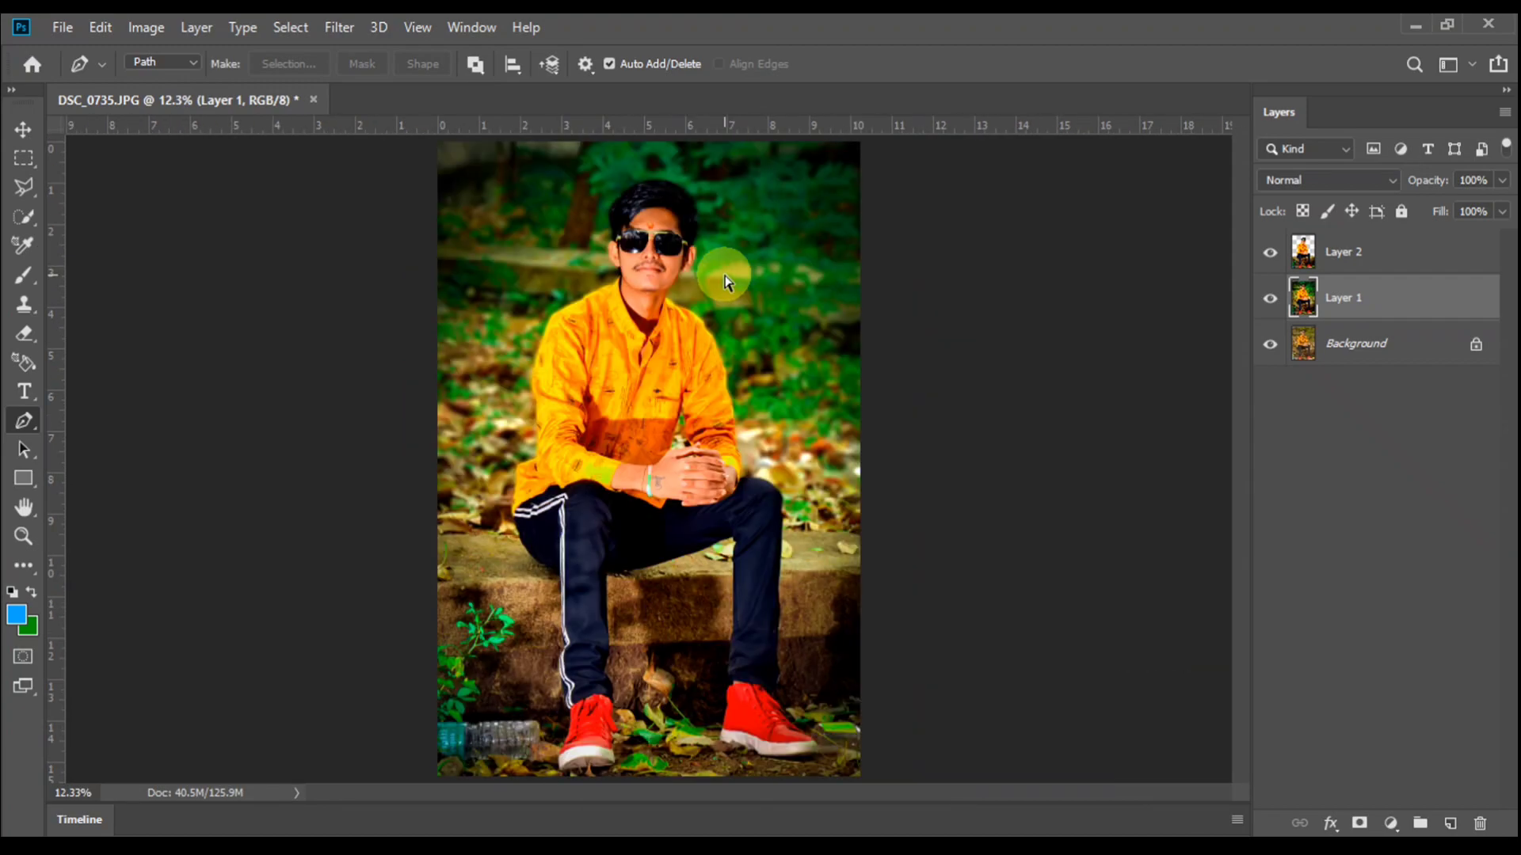
scroll(727, 282, up, 5)
scroll(726, 281, down, 3)
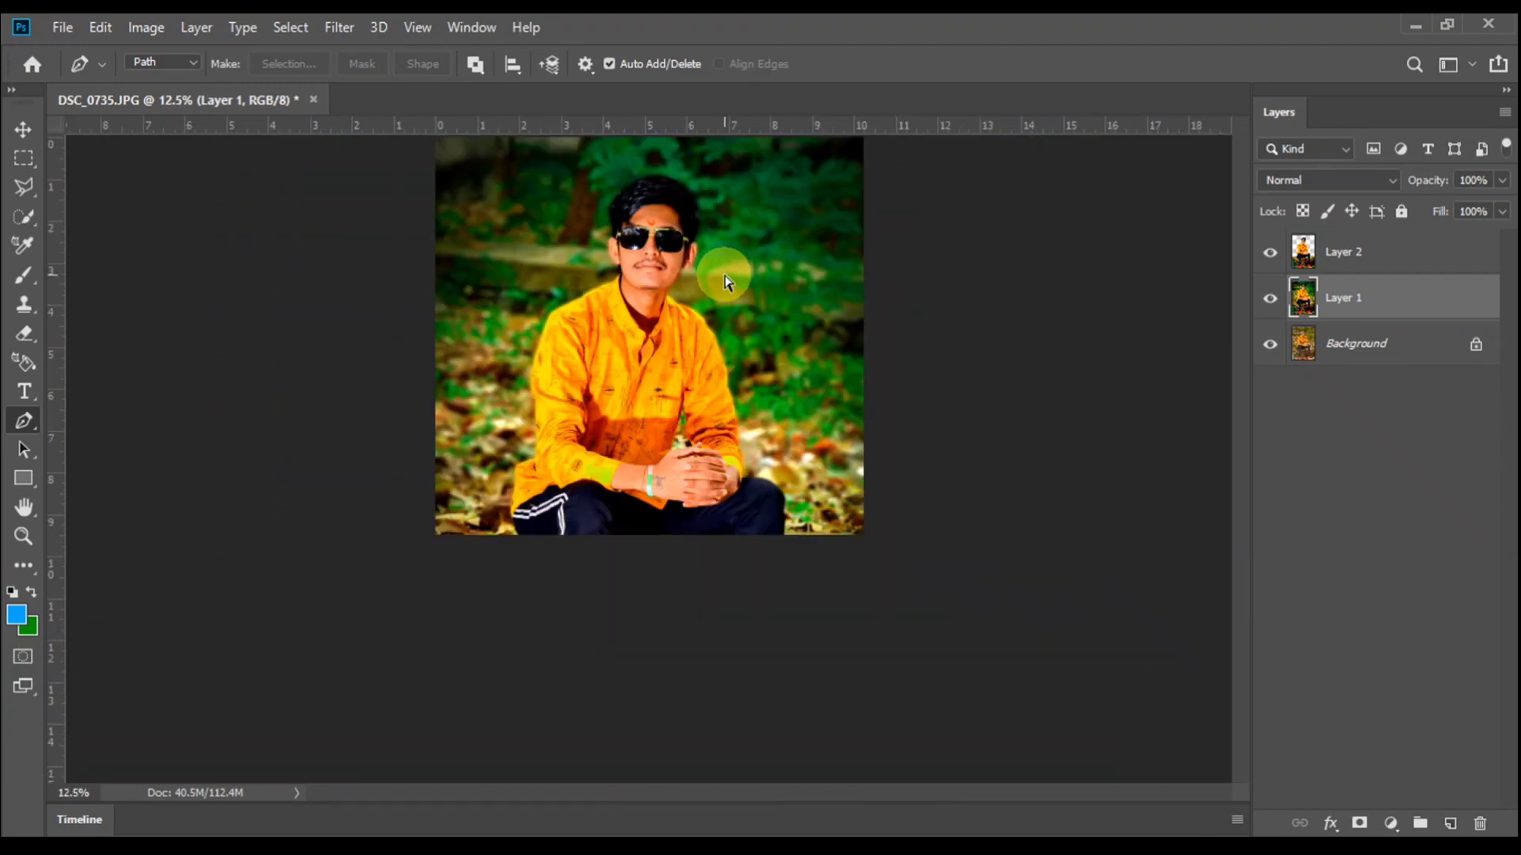
shift+click(1384, 263)
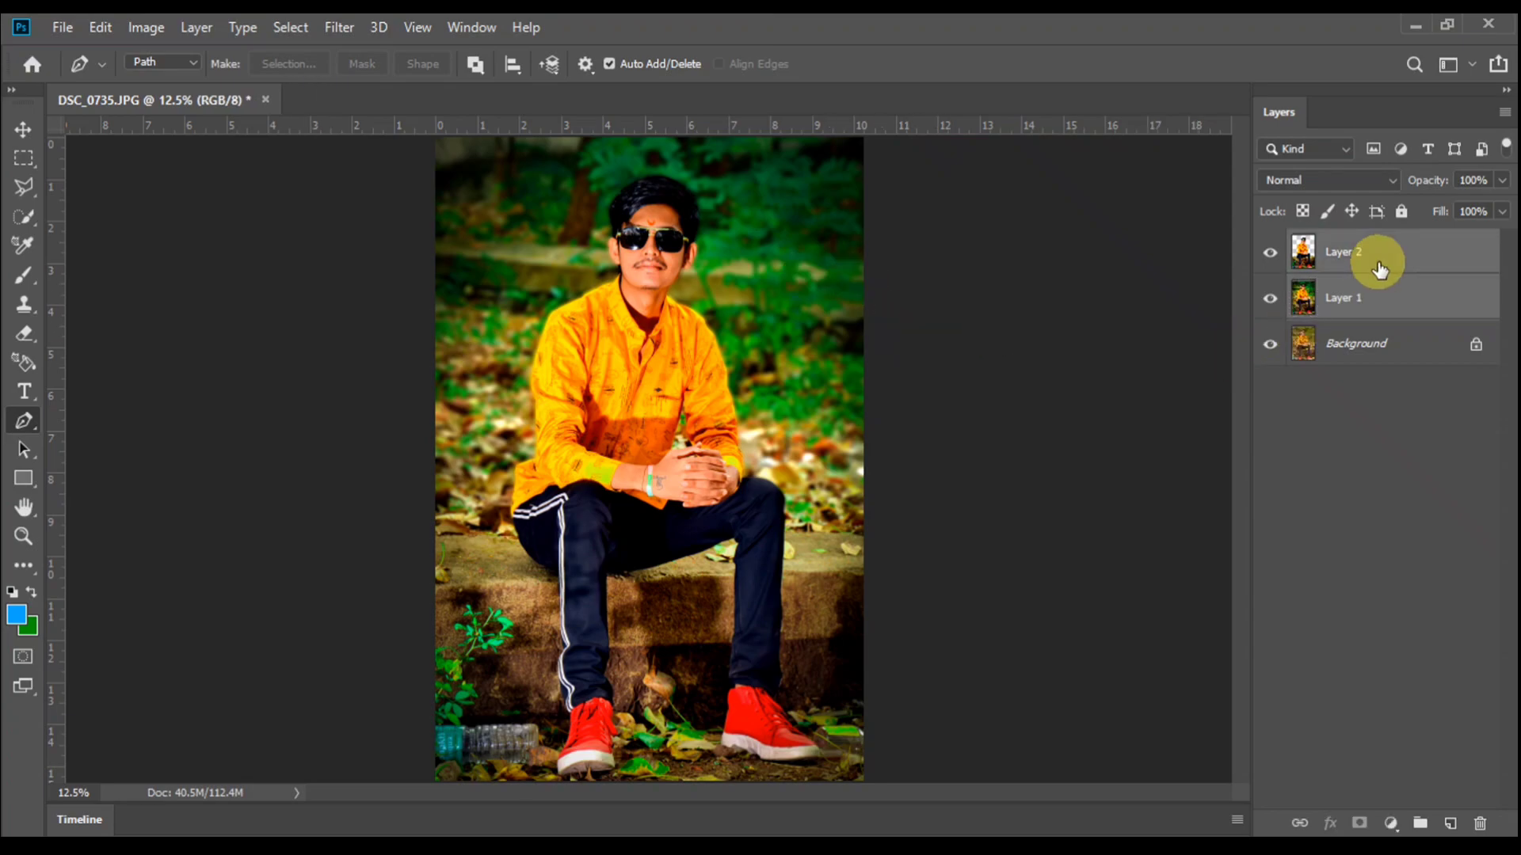
key(ctrl+e)
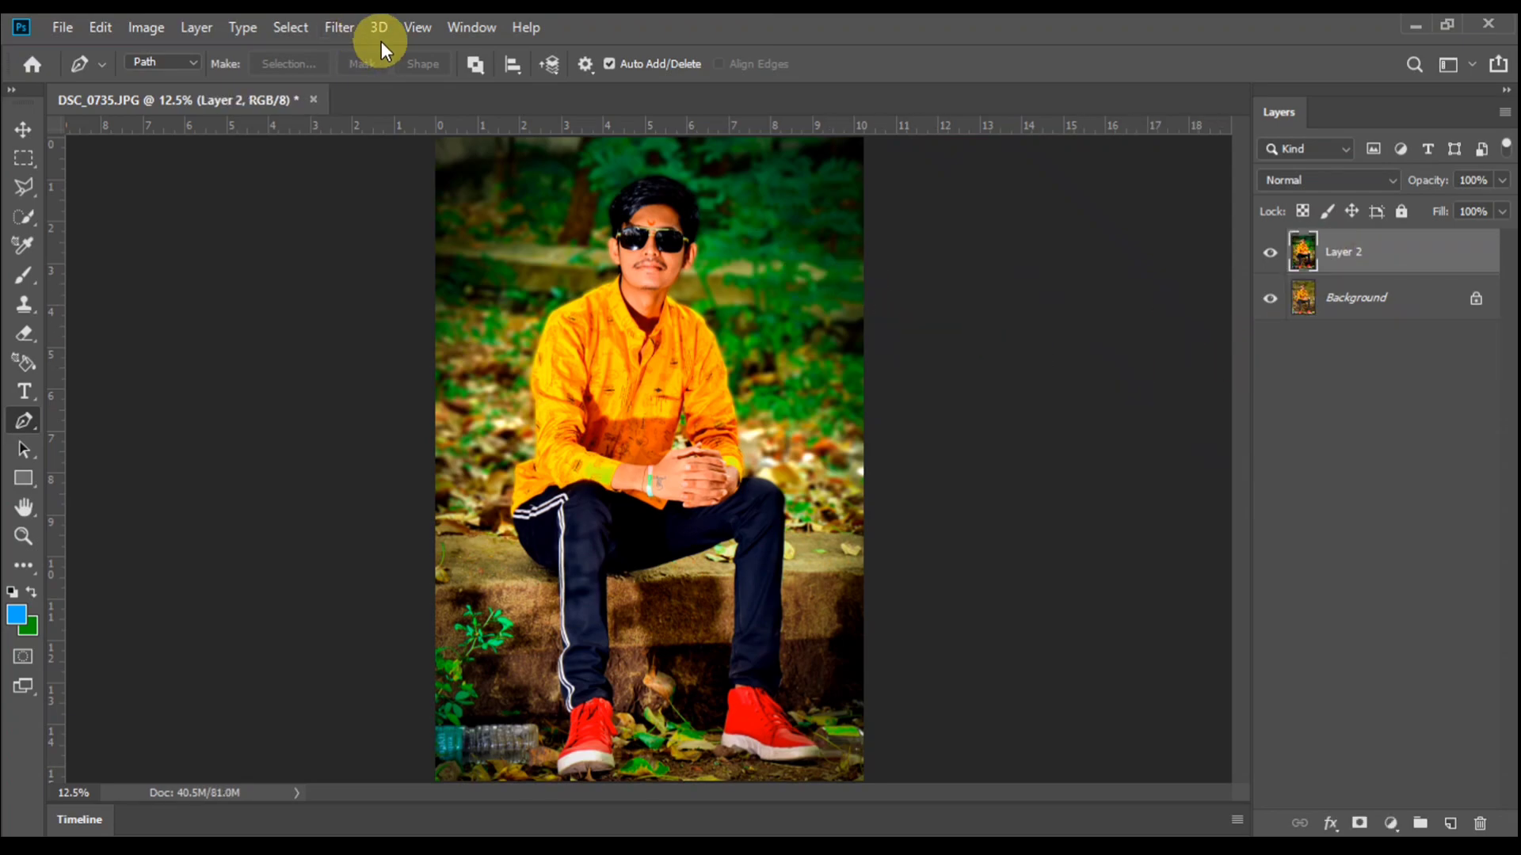
- Open Color Efex Pro 4 on the merged layer and choose the Contrast Color Range filter
click(339, 27)
mouse_move(393, 530)
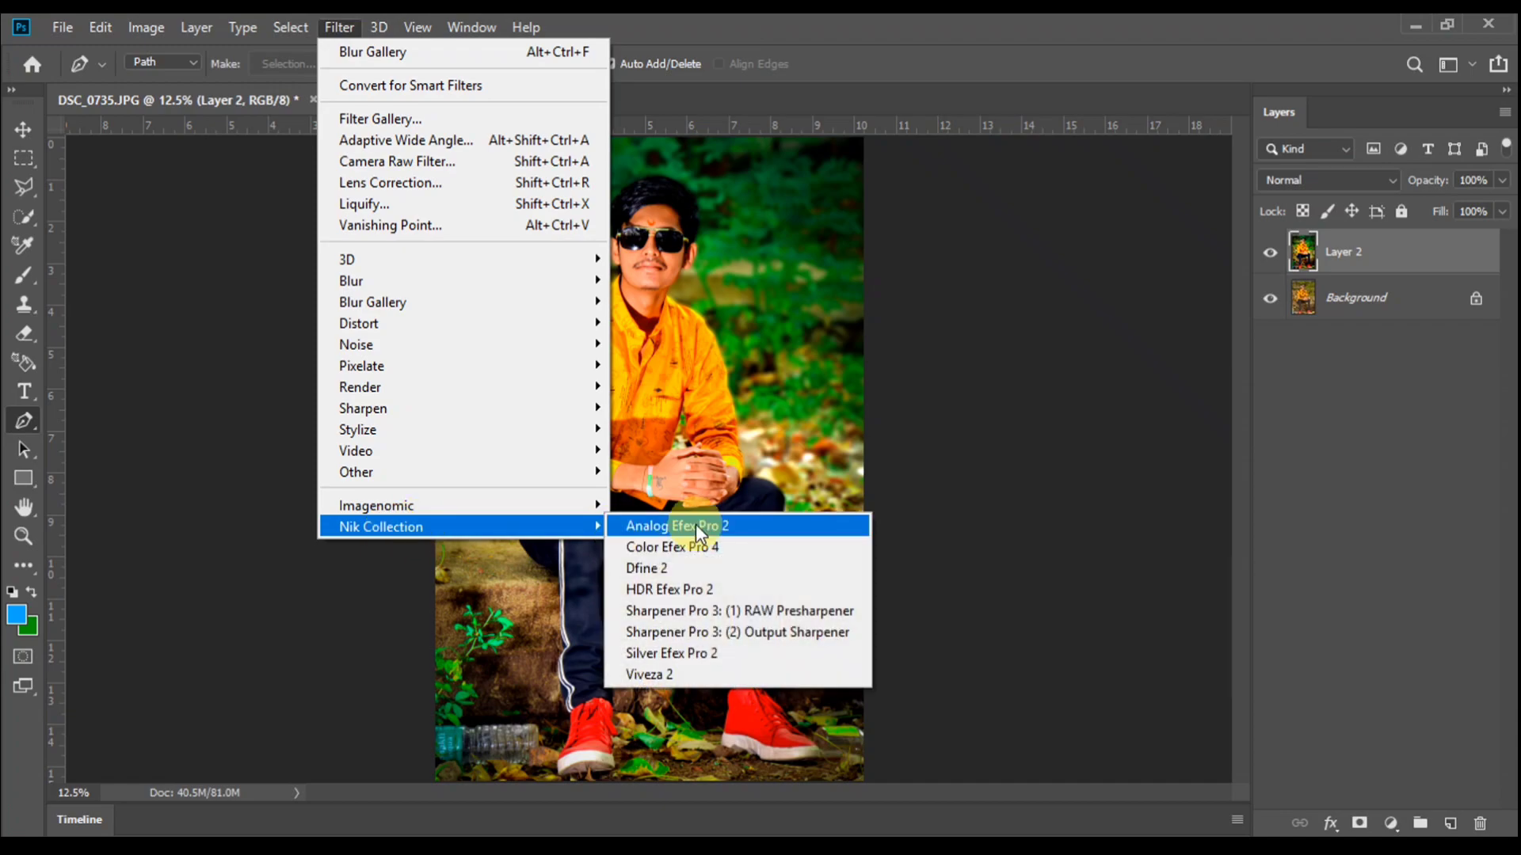
click(697, 545)
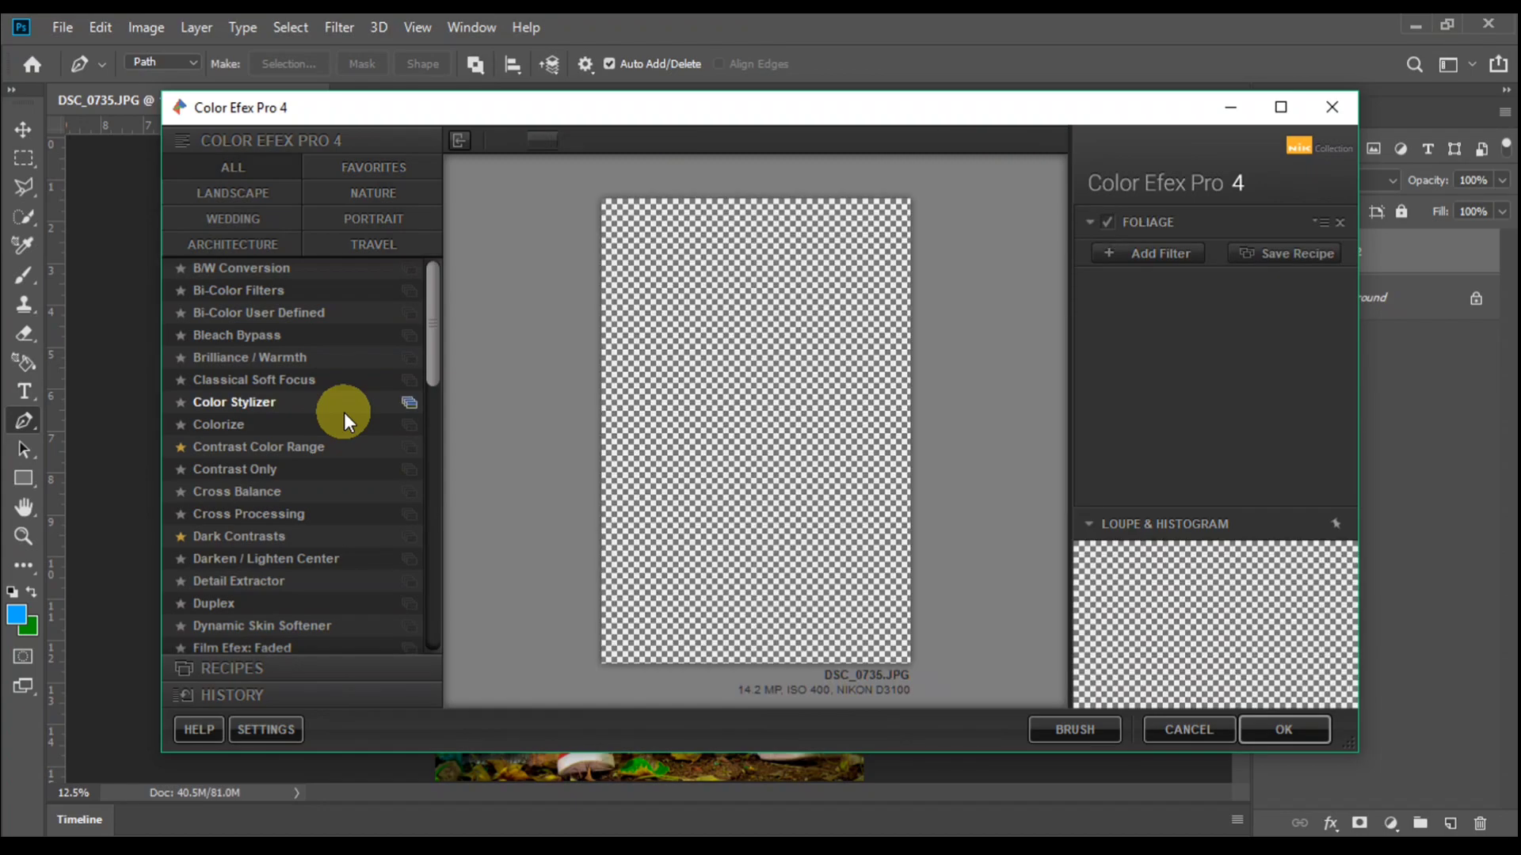
click(259, 454)
- Place positive control points on the man's lower face, forehead and hands
click(1237, 491)
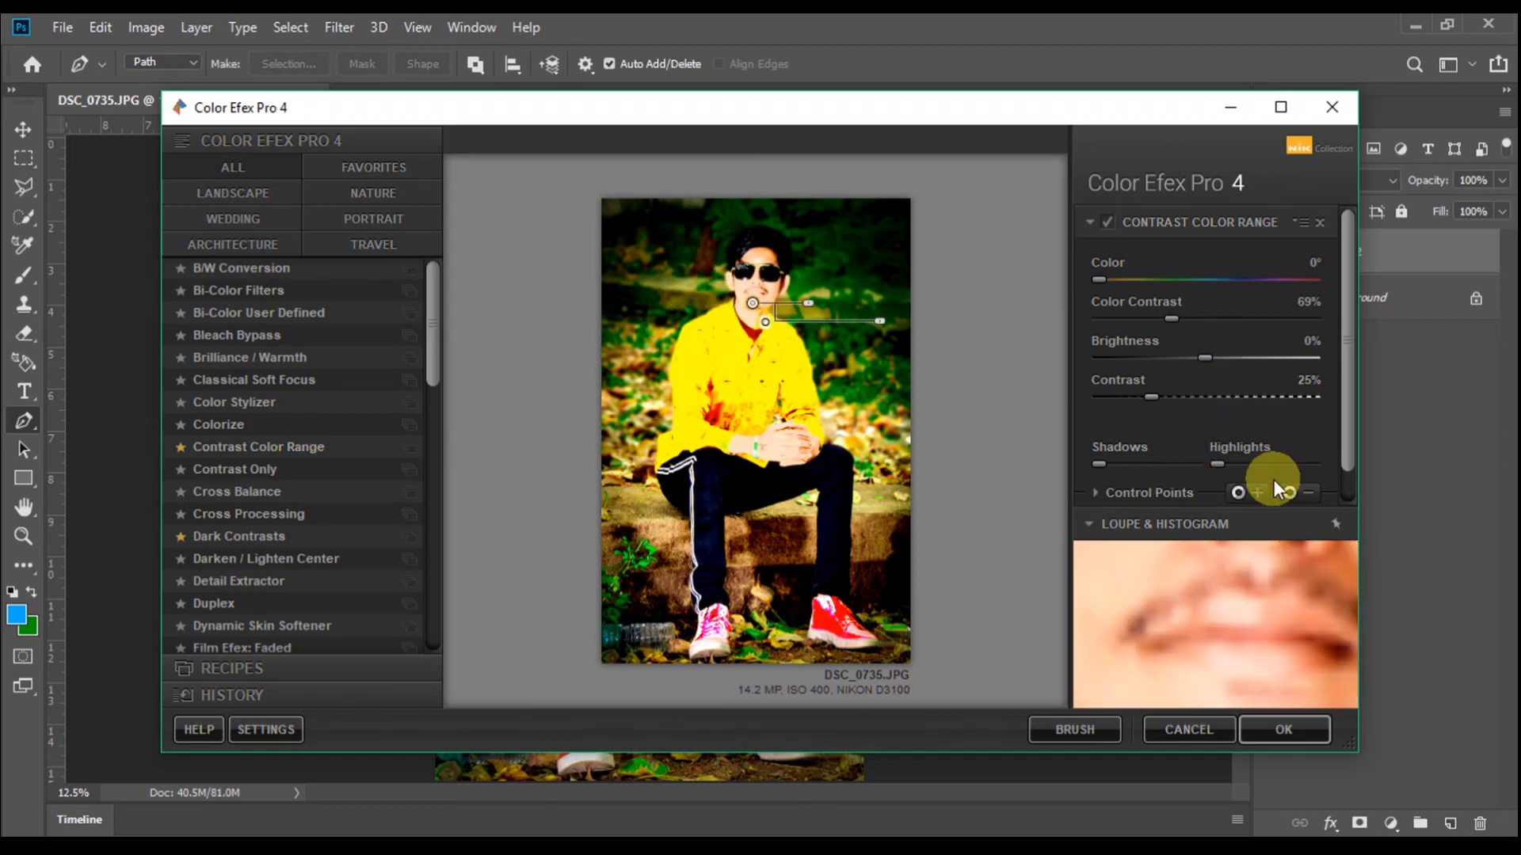
click(1256, 497)
click(758, 253)
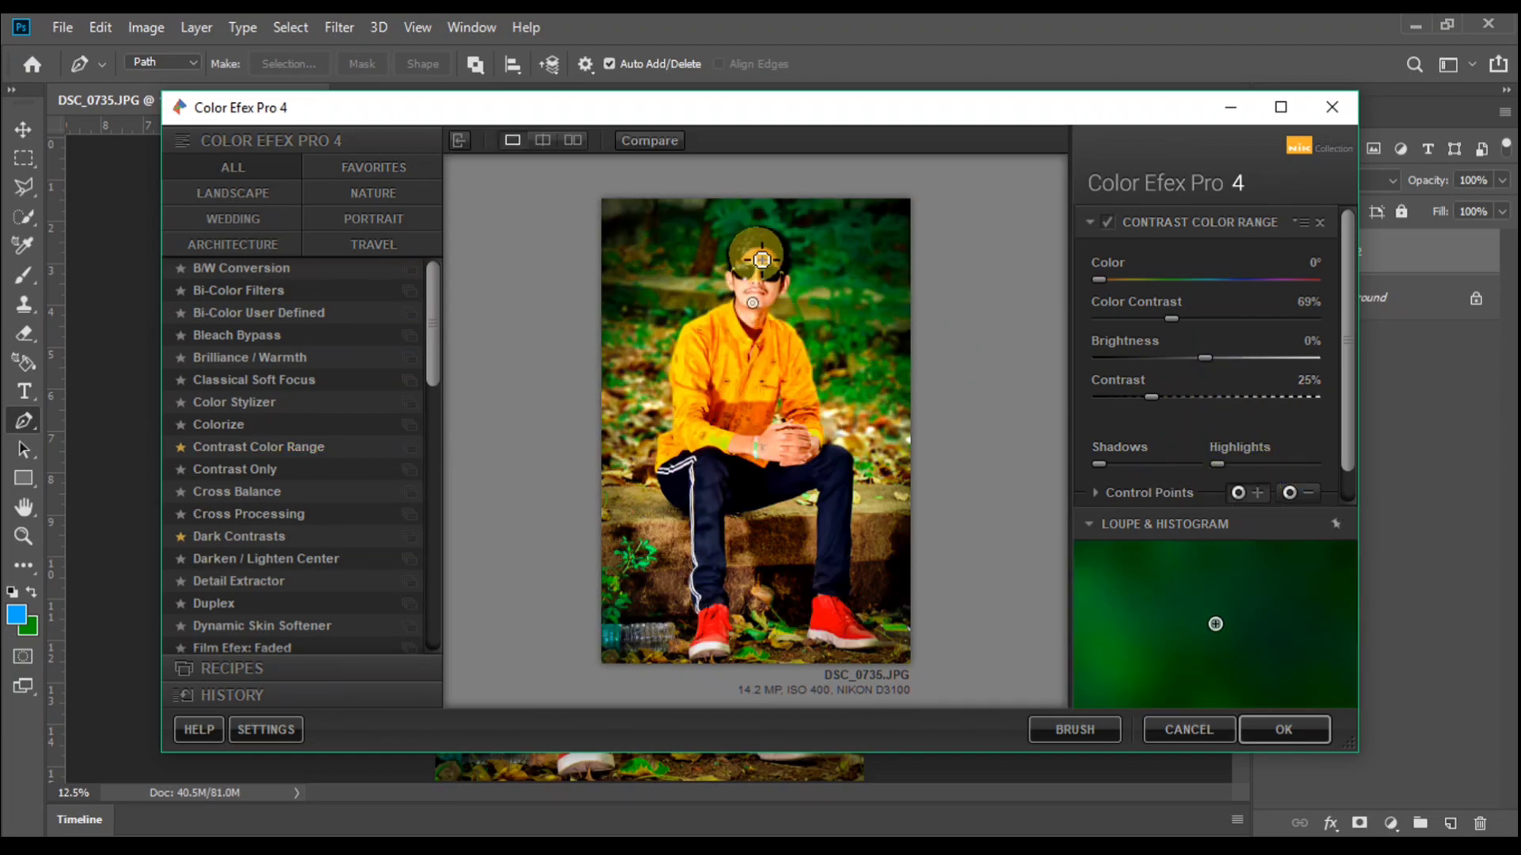
click(1258, 493)
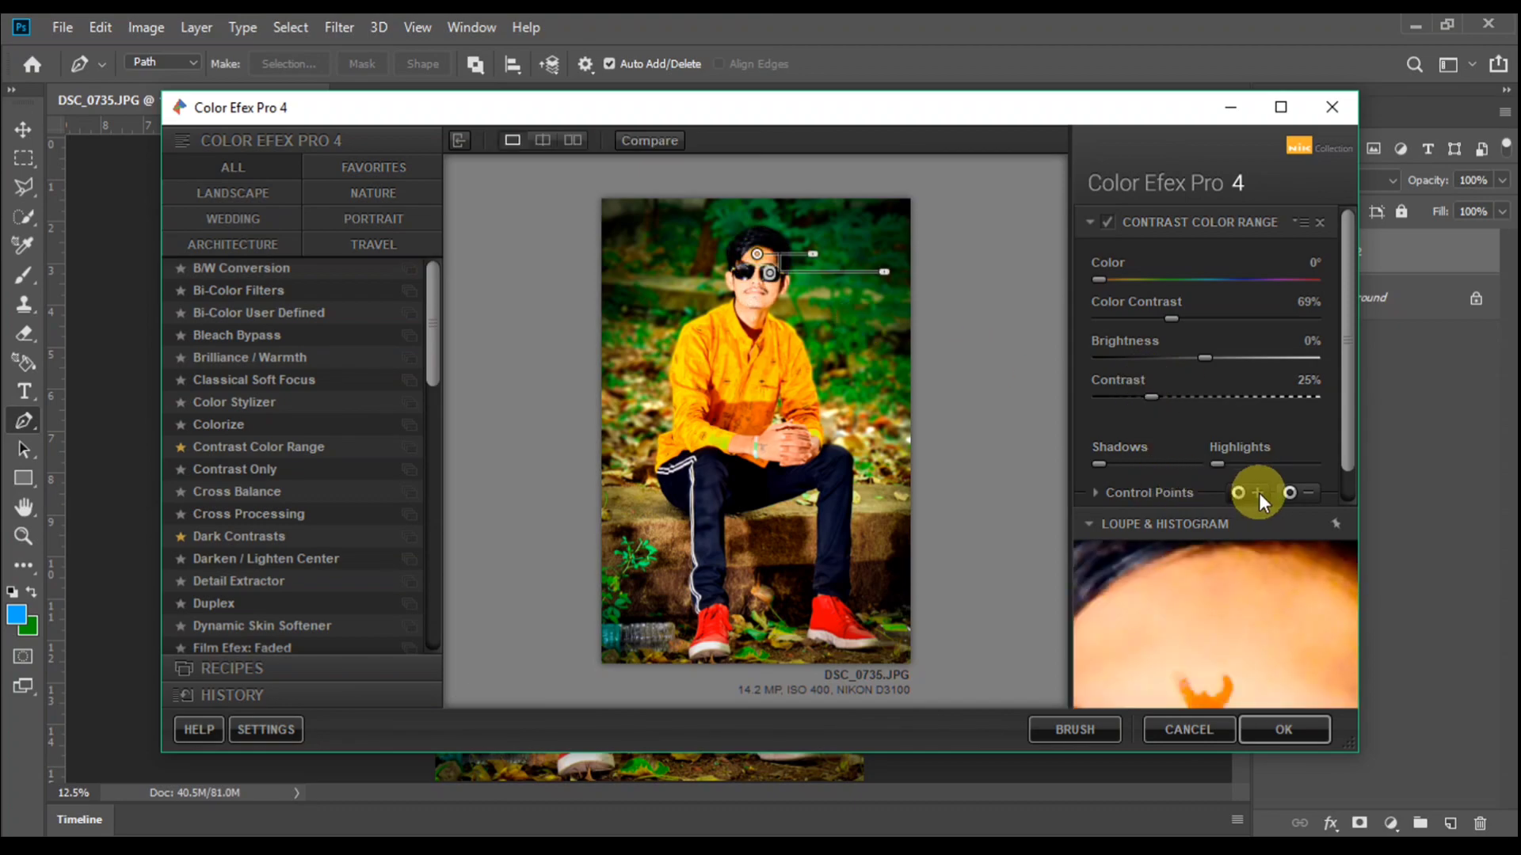
click(791, 450)
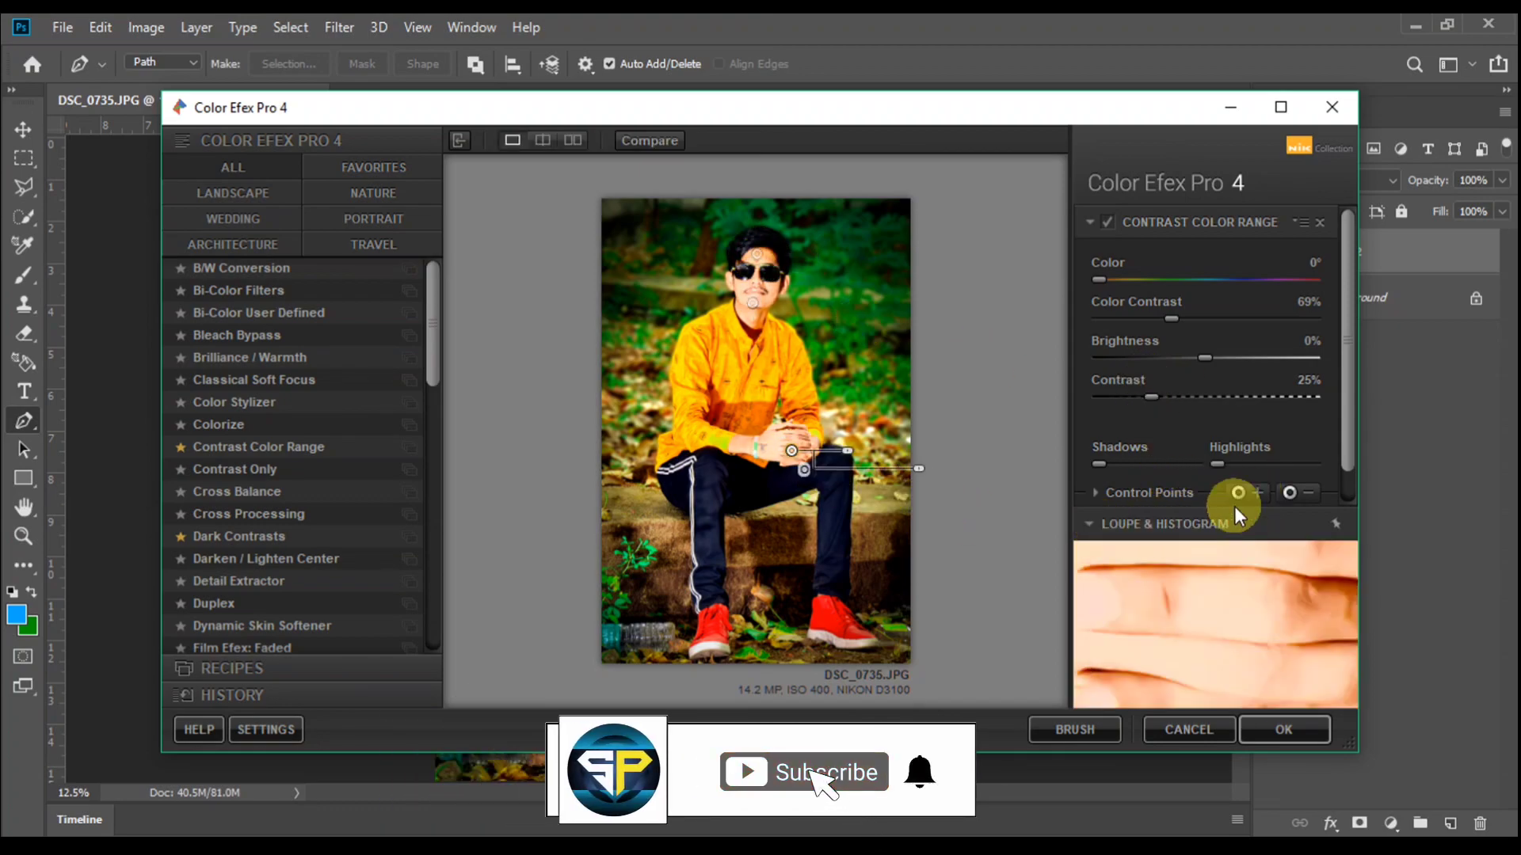
- Set the Contrast Color Range brightness to -15% and apply the filter
drag(1205, 358, 1192, 358)
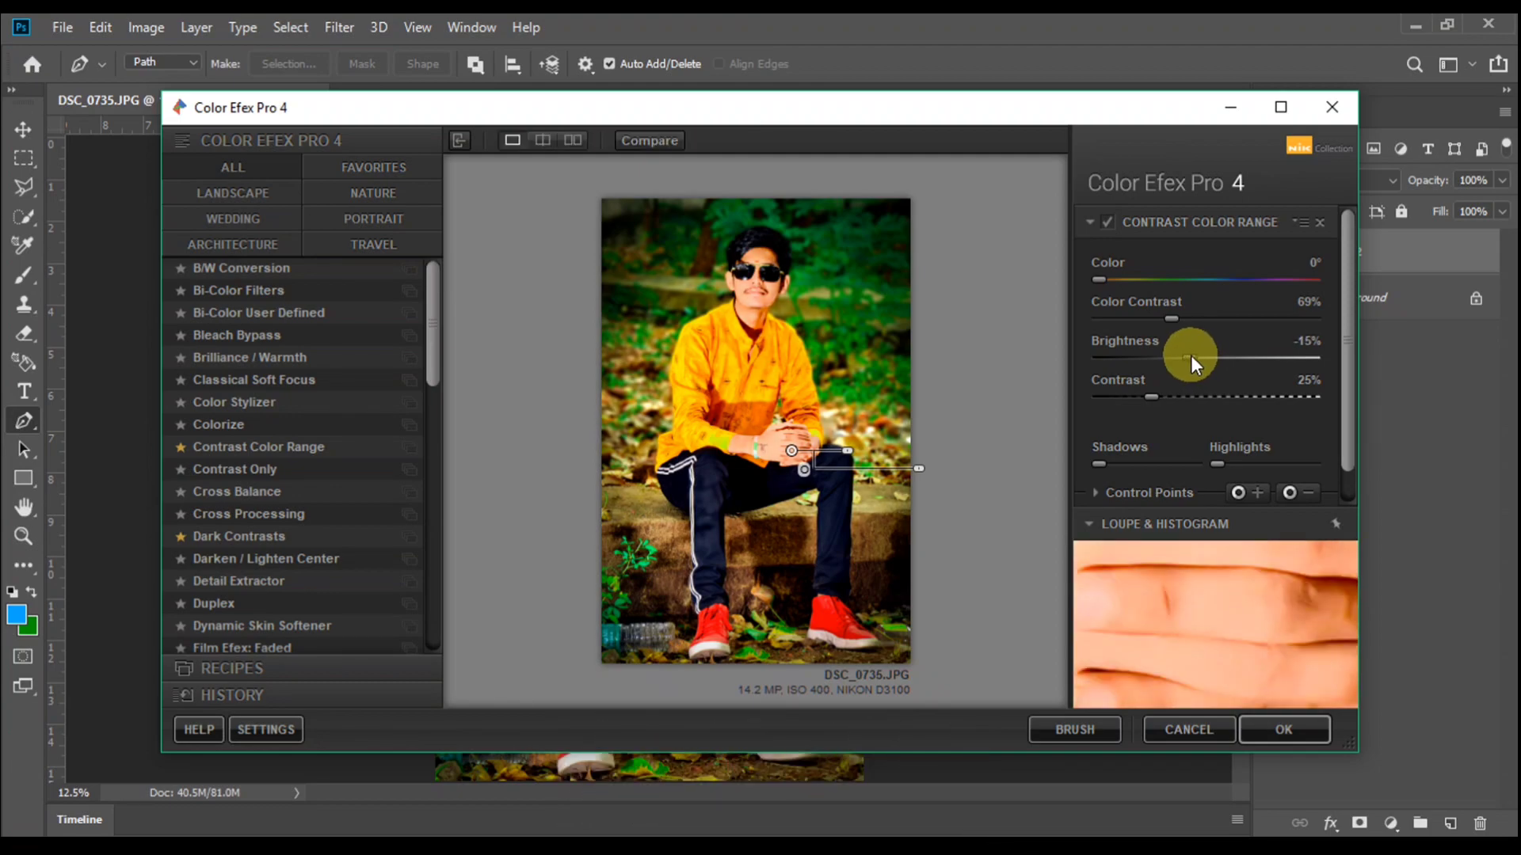
click(1283, 731)
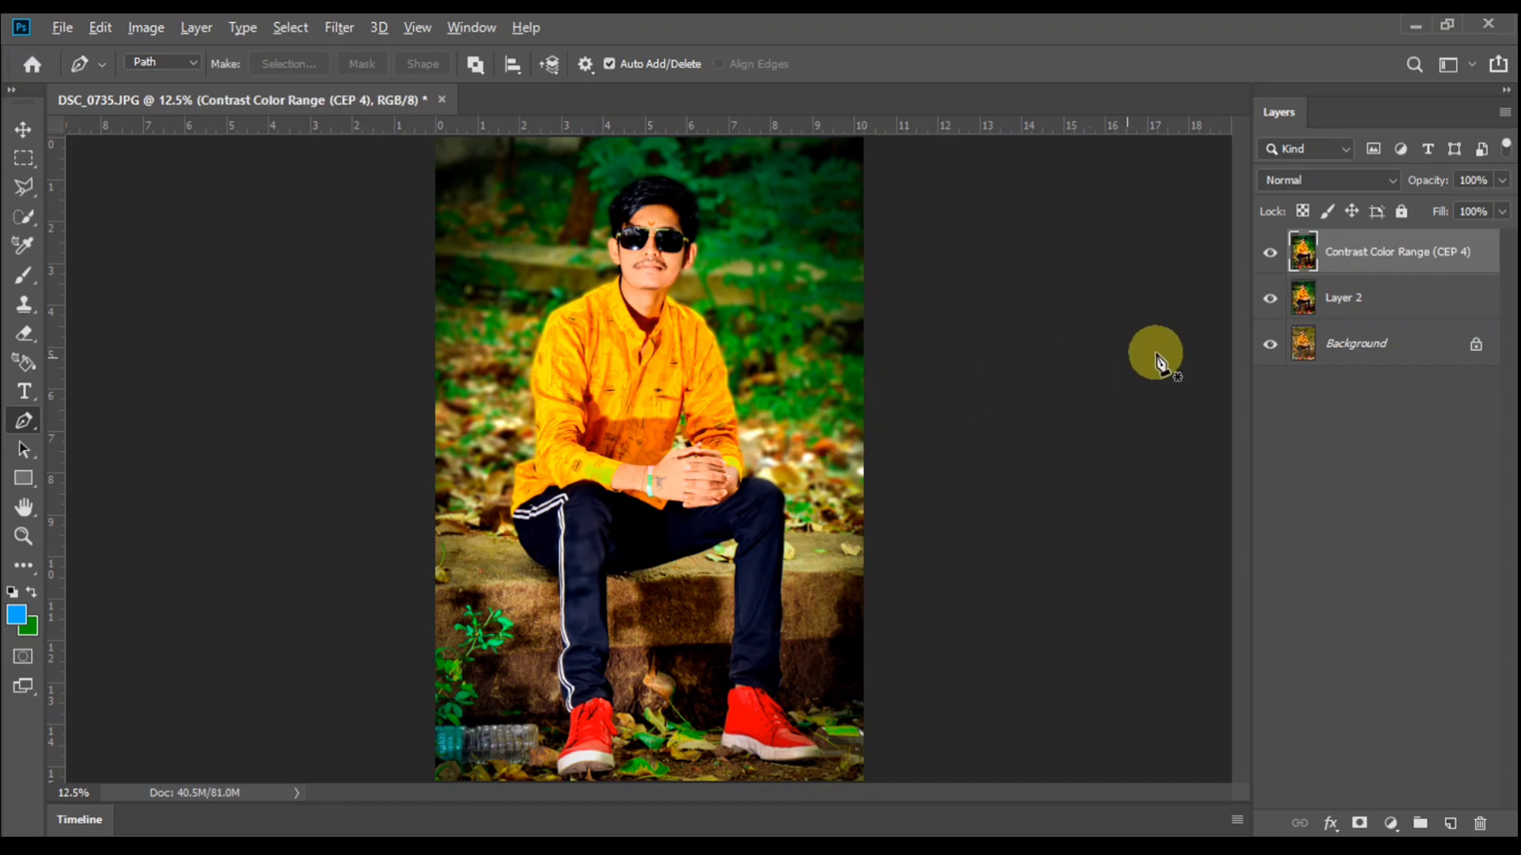
- Compare the edited portrait with the original by repeatedly isolating the Background layer and restoring all layers
alt+click(1271, 344)
alt+click(1270, 345)
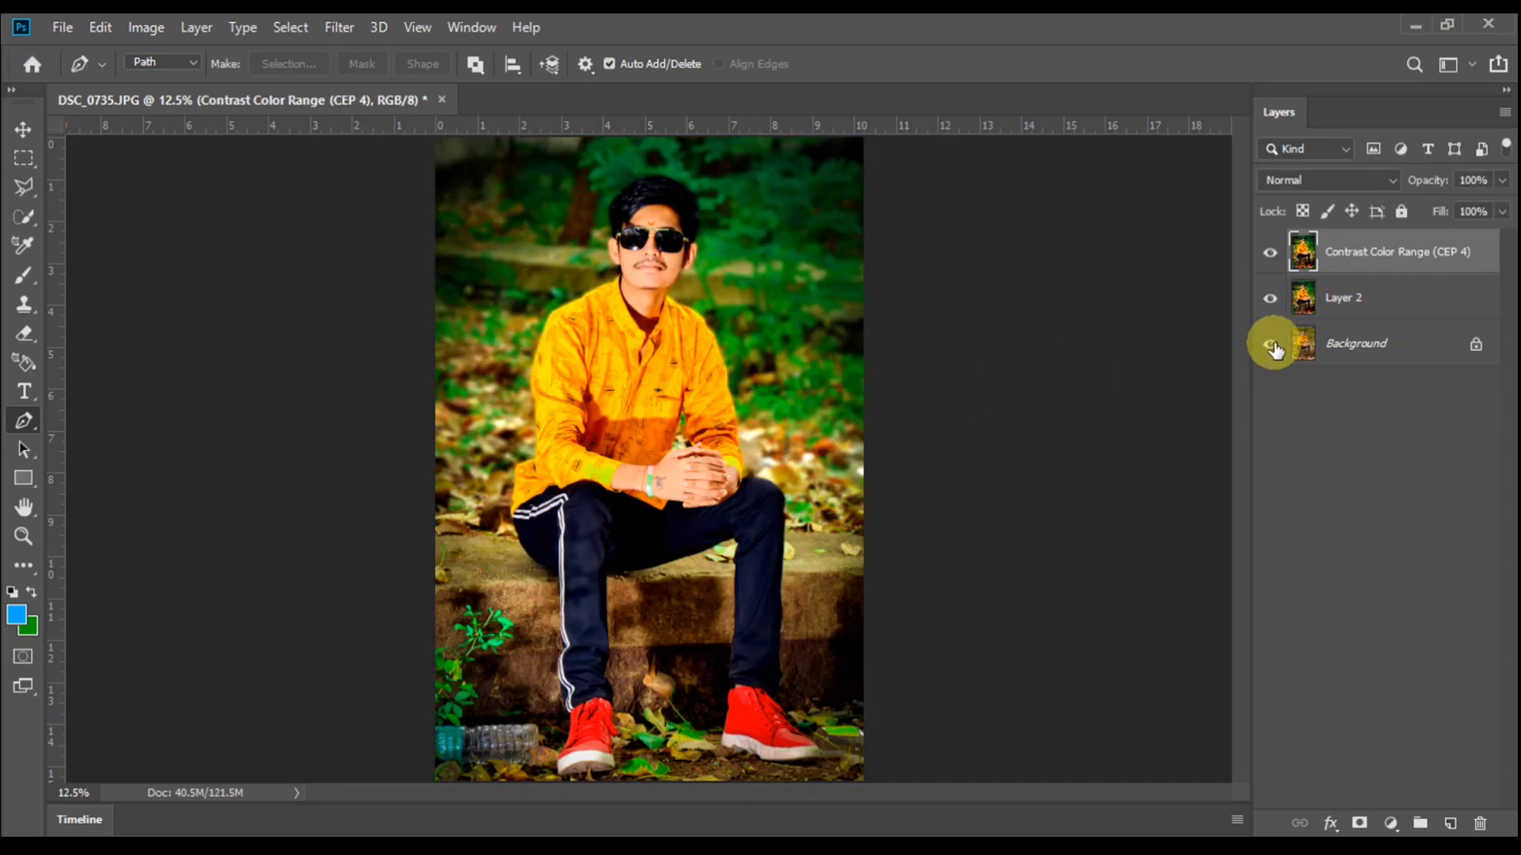
alt+click(1271, 345)
alt+click(1270, 346)
alt+click(1271, 345)
alt+click(1270, 345)
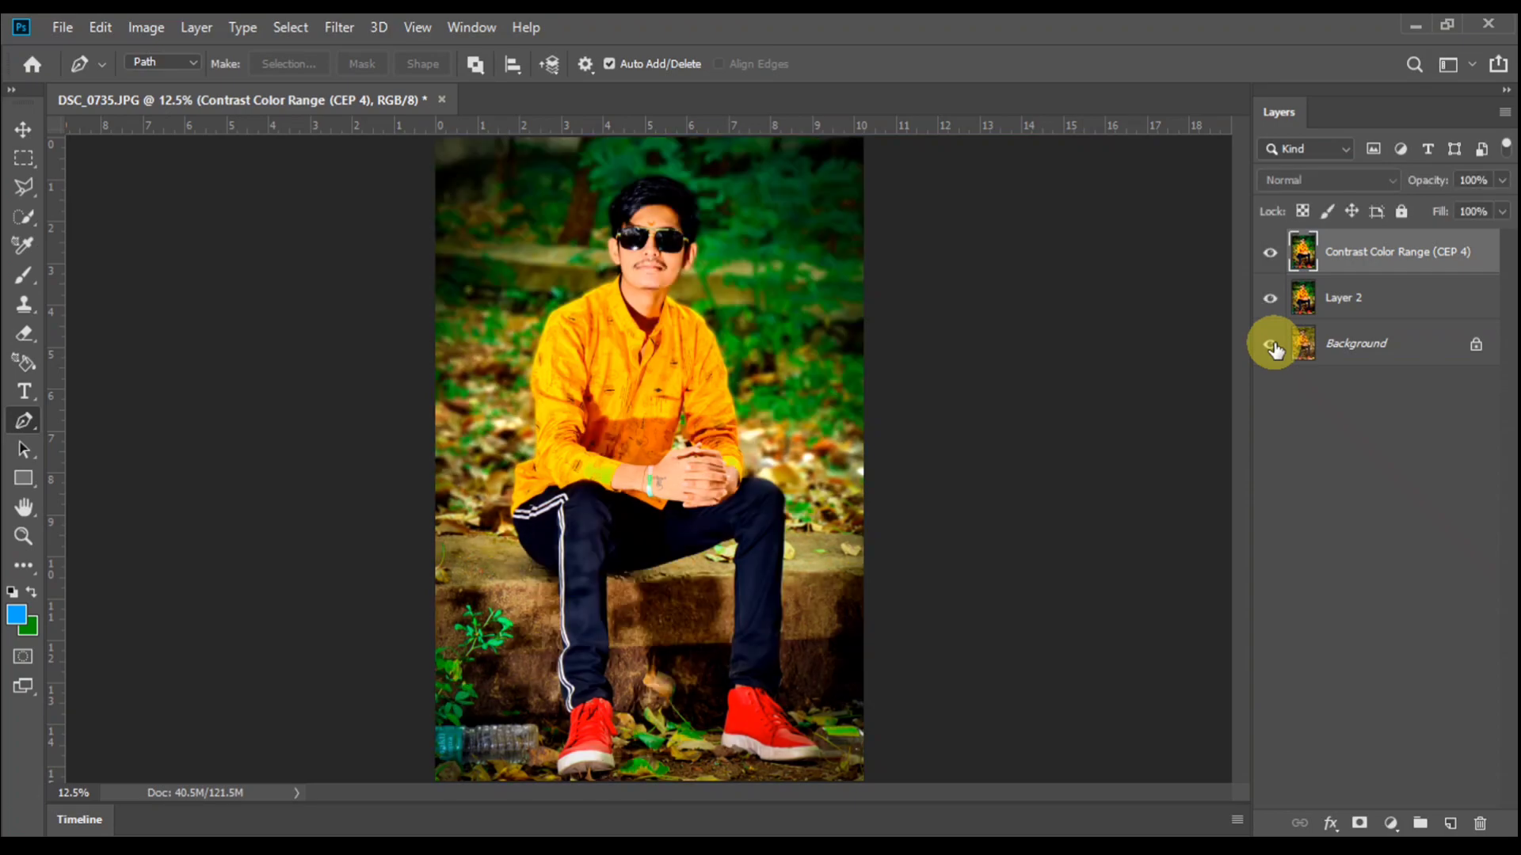